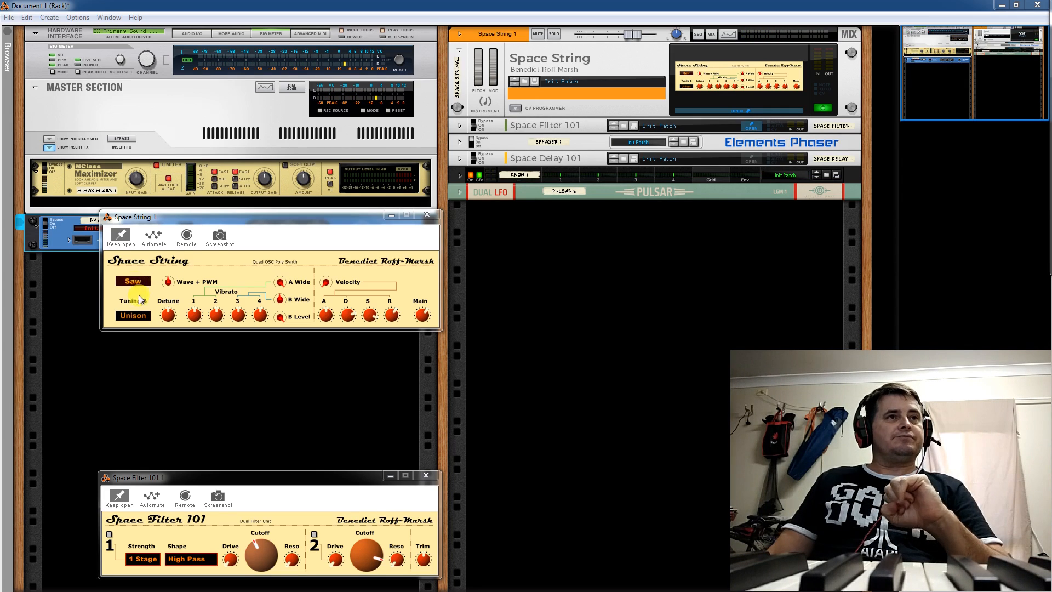
Step: Show the Tool Window and switch the Space String waveform from Sine to Ramp with Tuning B on Unison
{"action": "key", "text": "F8"}
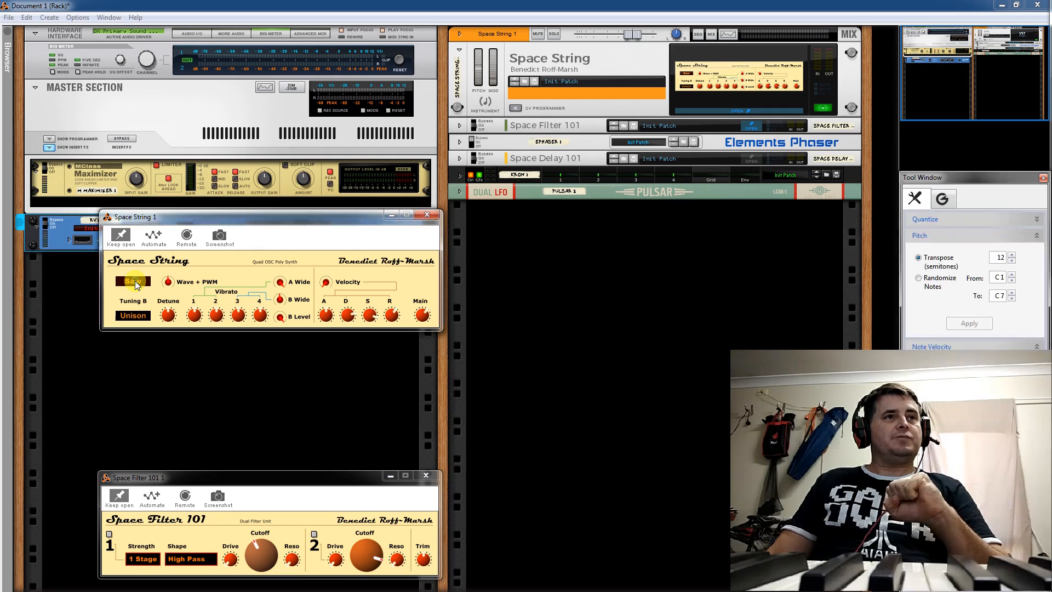
{"action": "left_click", "coordinate": [139, 289]}
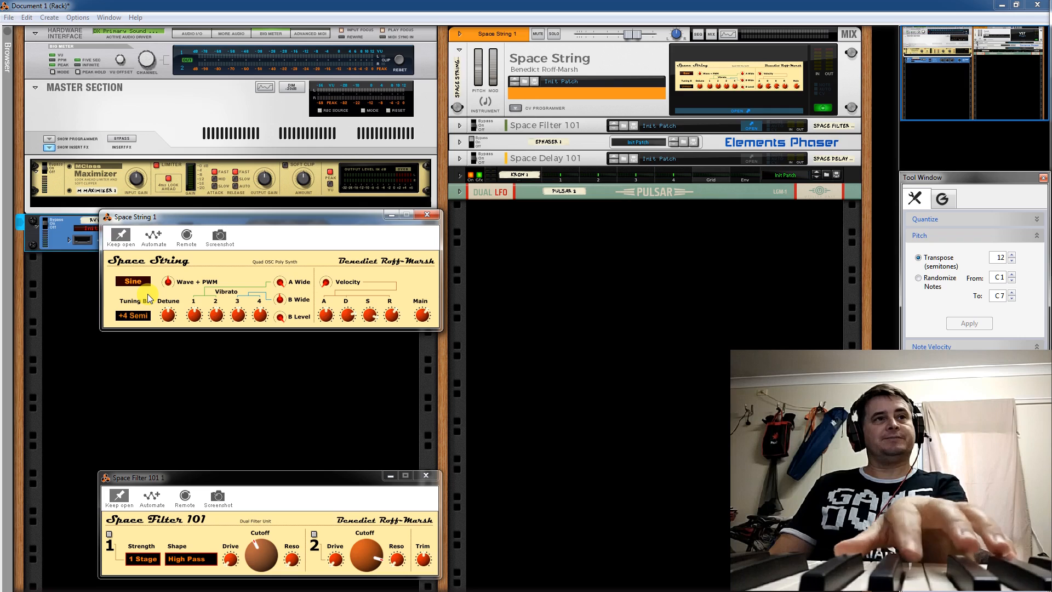
{"action": "scroll", "coordinate": [141, 322], "scroll_direction": "down", "scroll_amount": 9}
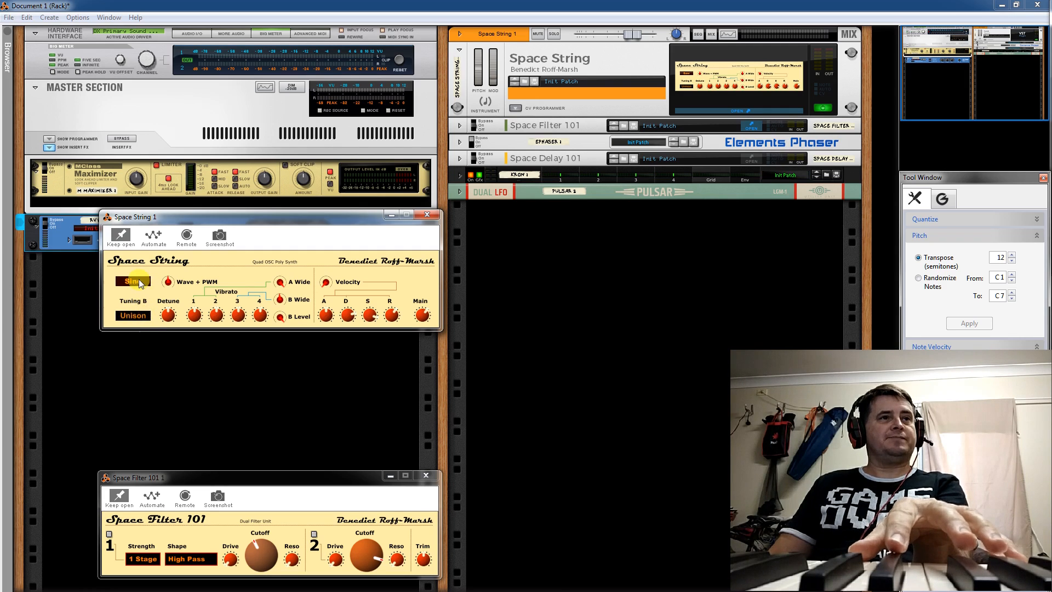
{"action": "left_click_drag", "start_coordinate": [147, 260], "coordinate": [150, 243]}
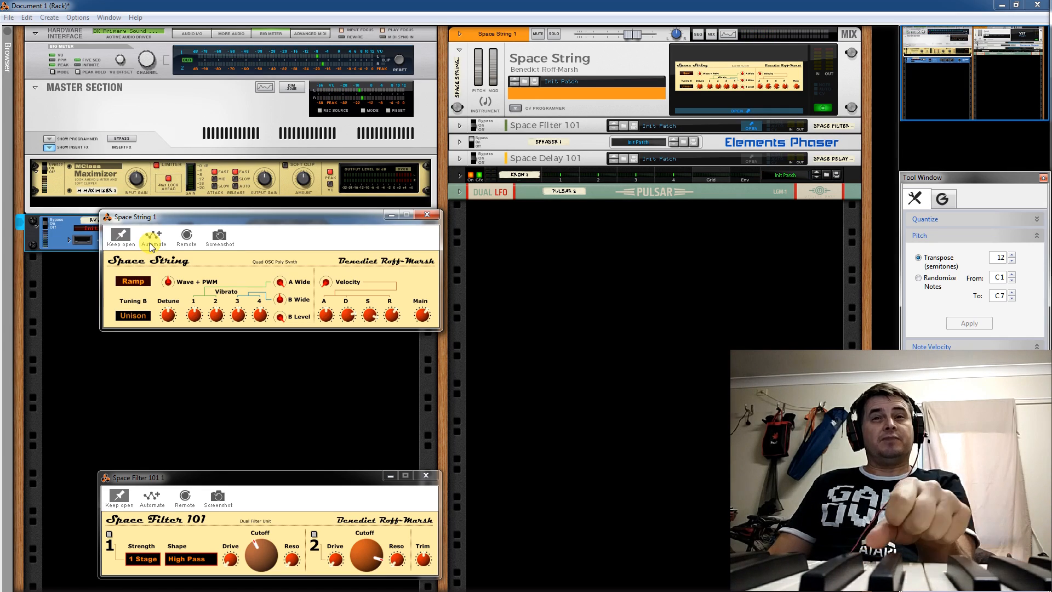
Step: Audition the Triangle and Noise waveforms on Space String and return the waveform to Saw
{"action": "left_click", "coordinate": [133, 281]}
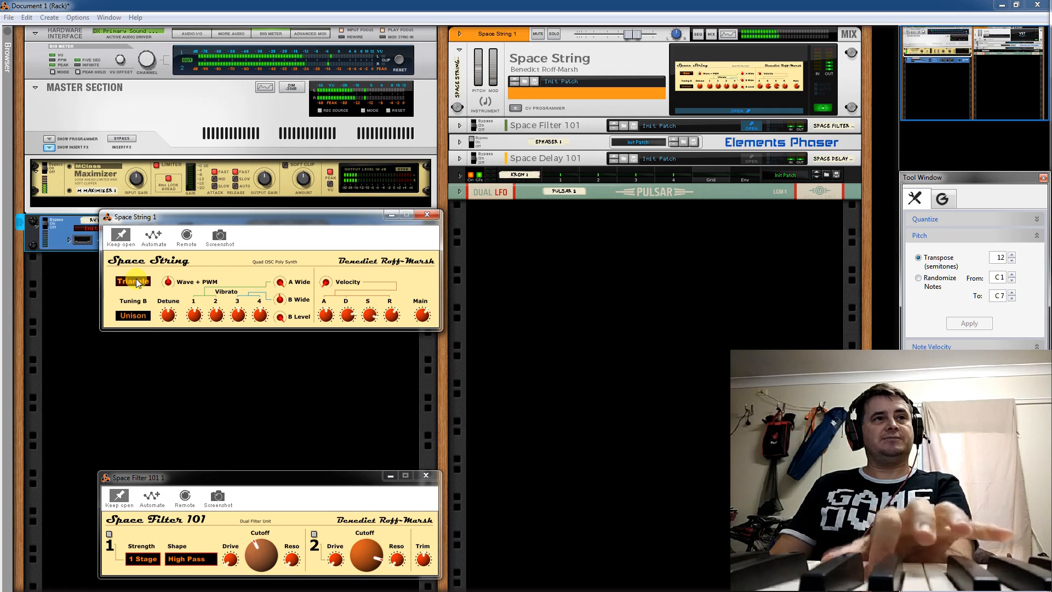
{"action": "left_click", "coordinate": [135, 278]}
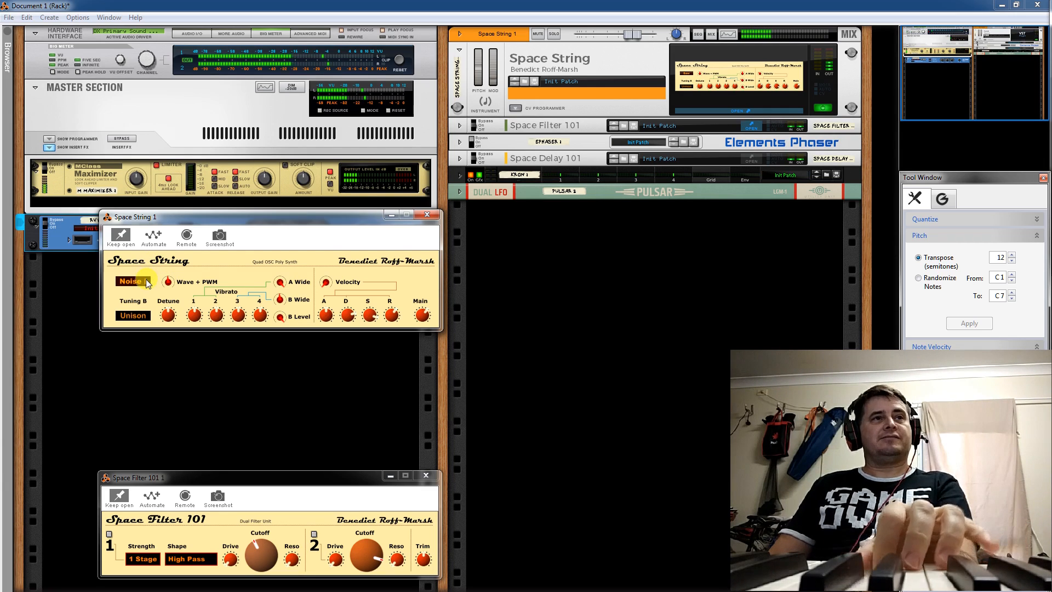
{"action": "left_click", "coordinate": [145, 279]}
{"action": "left_click_drag", "start_coordinate": [152, 233], "coordinate": [154, 253]}
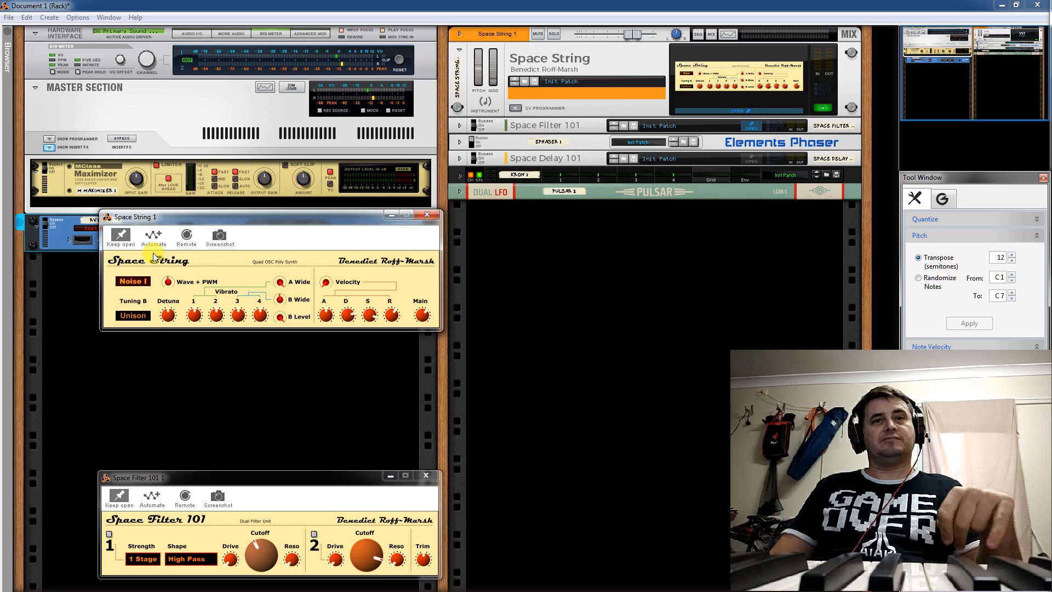
{"action": "left_click", "coordinate": [126, 279]}
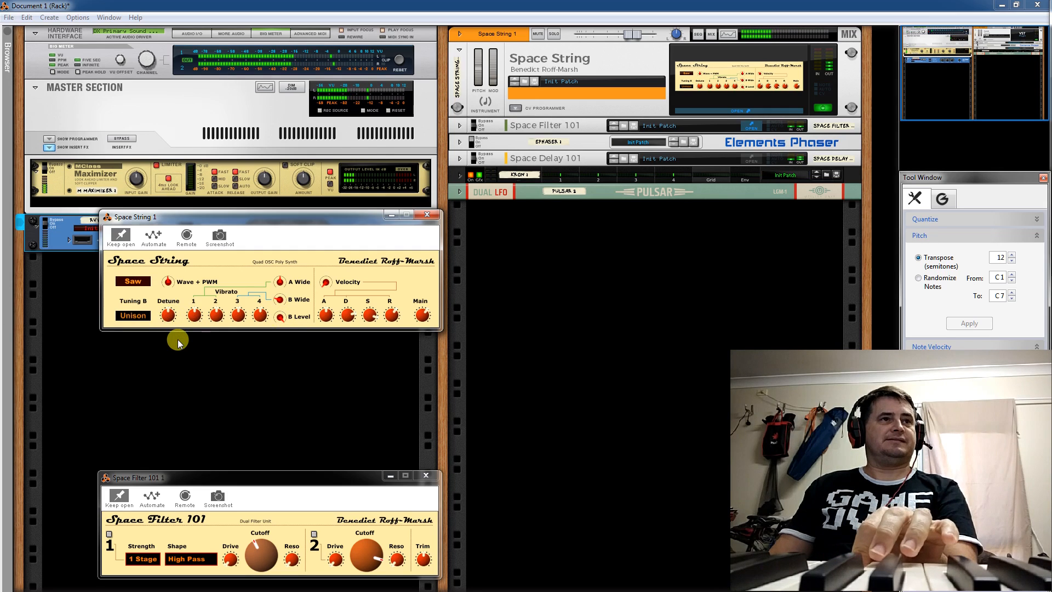
Step: Try Space String's Tuning B at -1 Oct and raise it through Unison to +4 Semi
{"action": "left_click", "coordinate": [142, 316]}
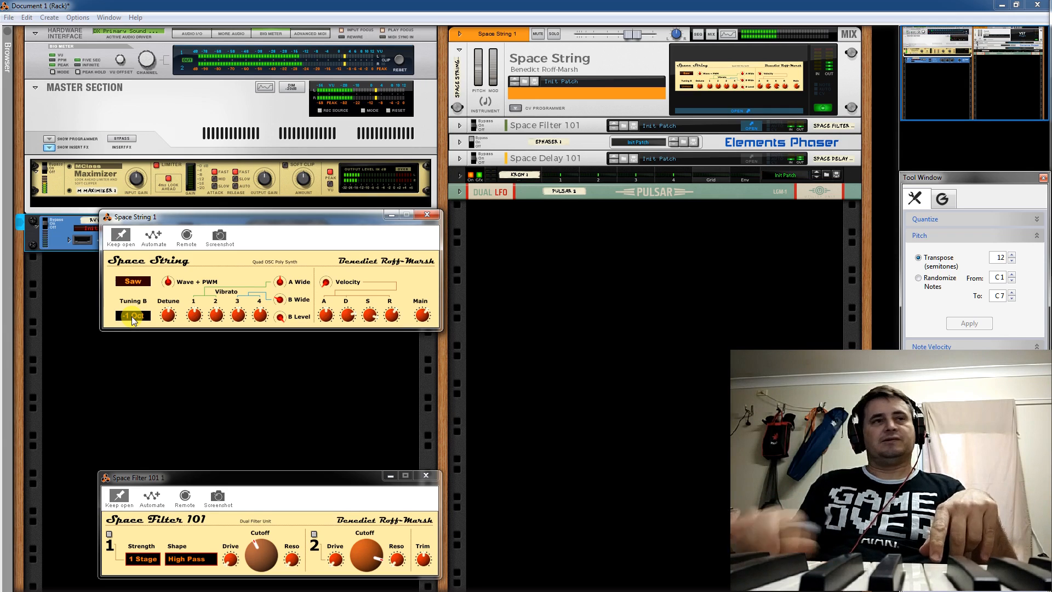
{"action": "left_click_drag", "start_coordinate": [133, 321], "coordinate": [149, 309]}
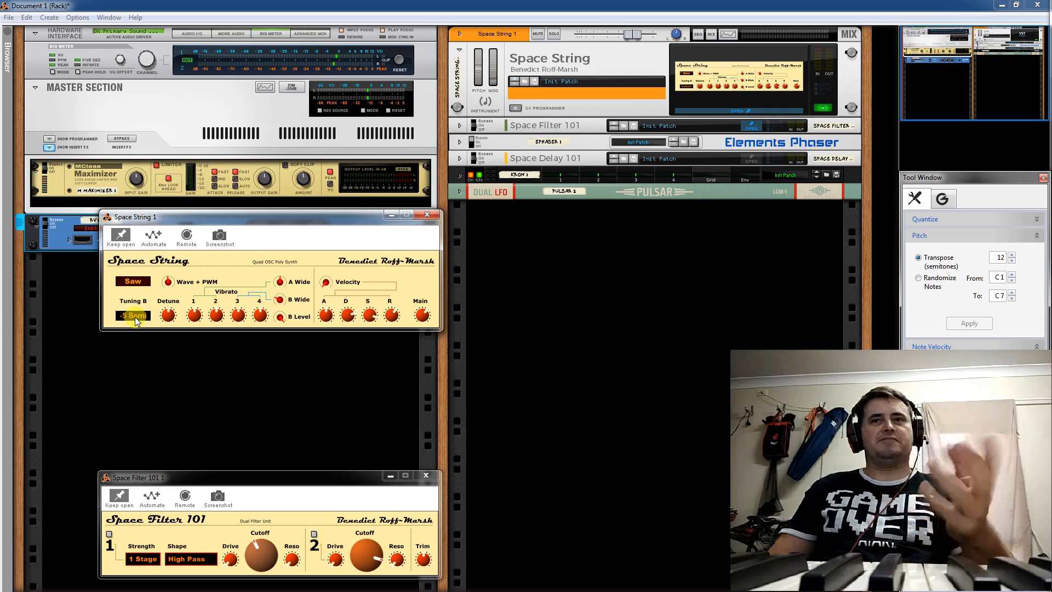
{"action": "left_click_drag", "start_coordinate": [144, 305], "coordinate": [147, 288]}
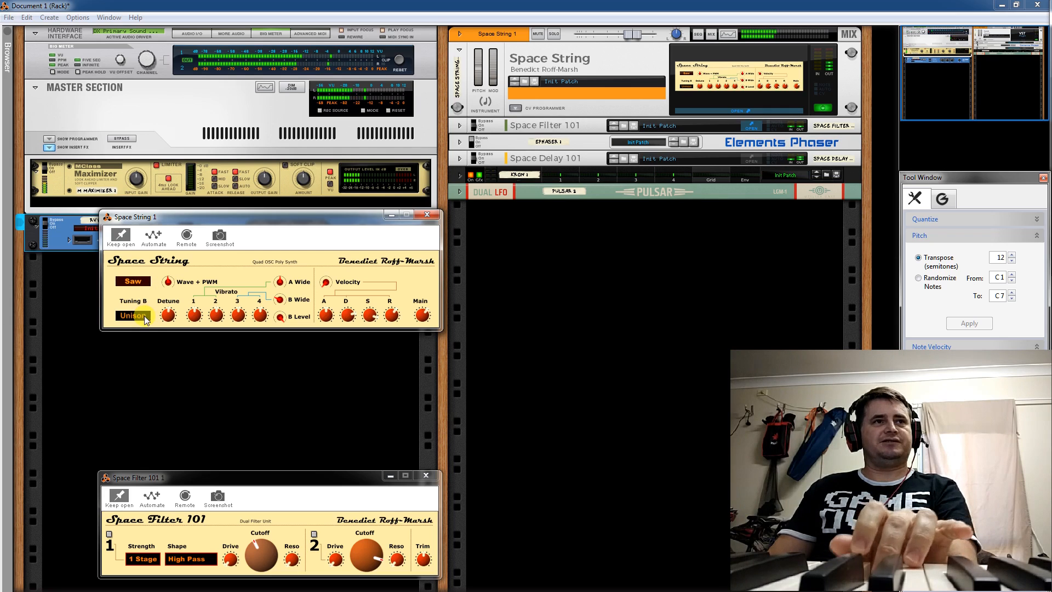
{"action": "left_click_drag", "start_coordinate": [147, 305], "coordinate": [147, 299]}
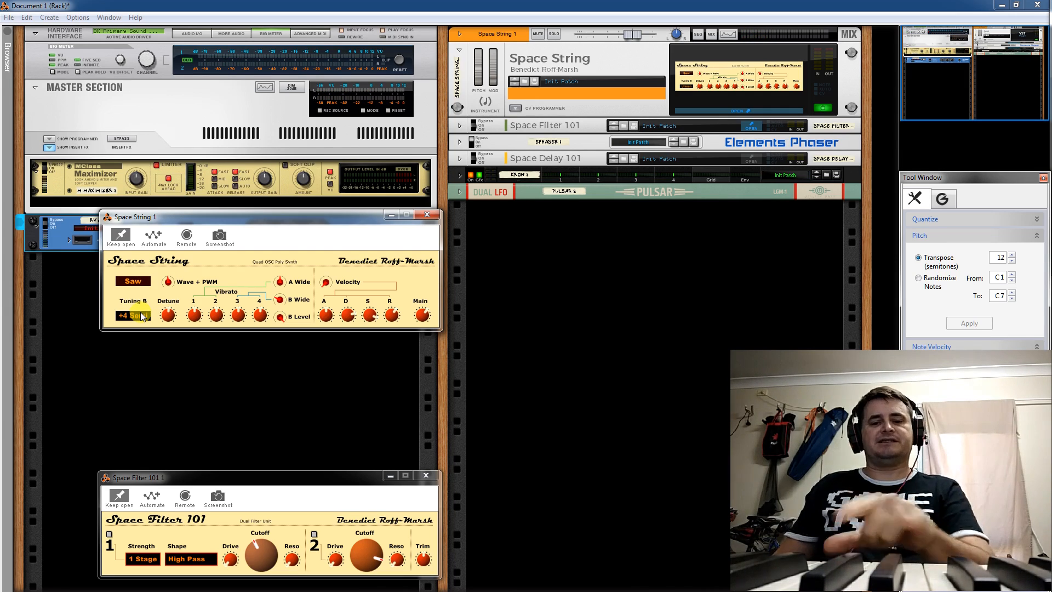
Step: Audition Tuning B at +7 Semi, +1 Oct and -1 Oct, finishing on Unison
{"action": "left_click_drag", "start_coordinate": [141, 316], "coordinate": [152, 295]}
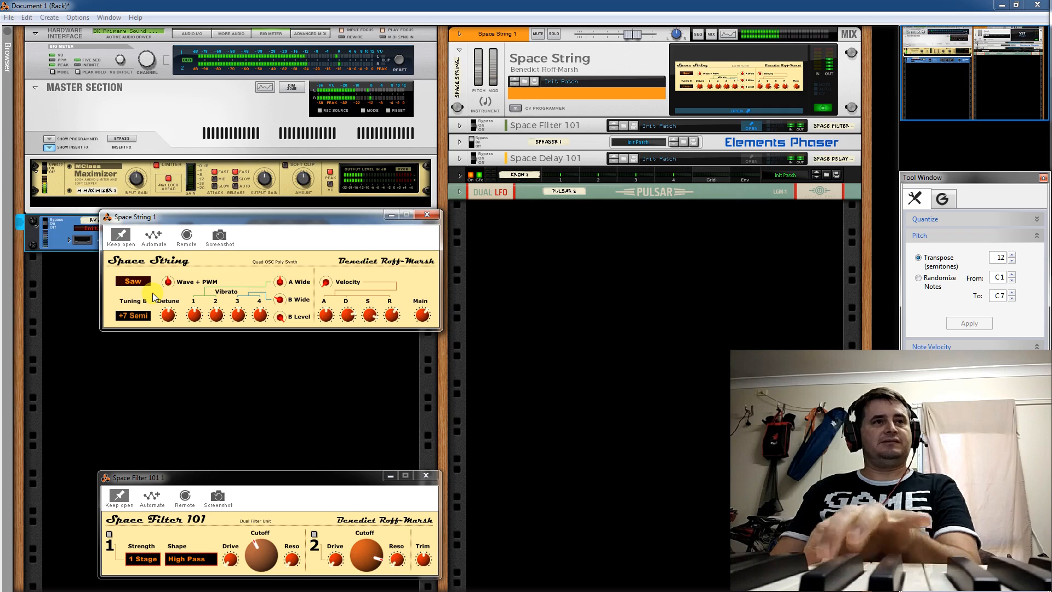
{"action": "left_click_drag", "start_coordinate": [141, 320], "coordinate": [150, 294]}
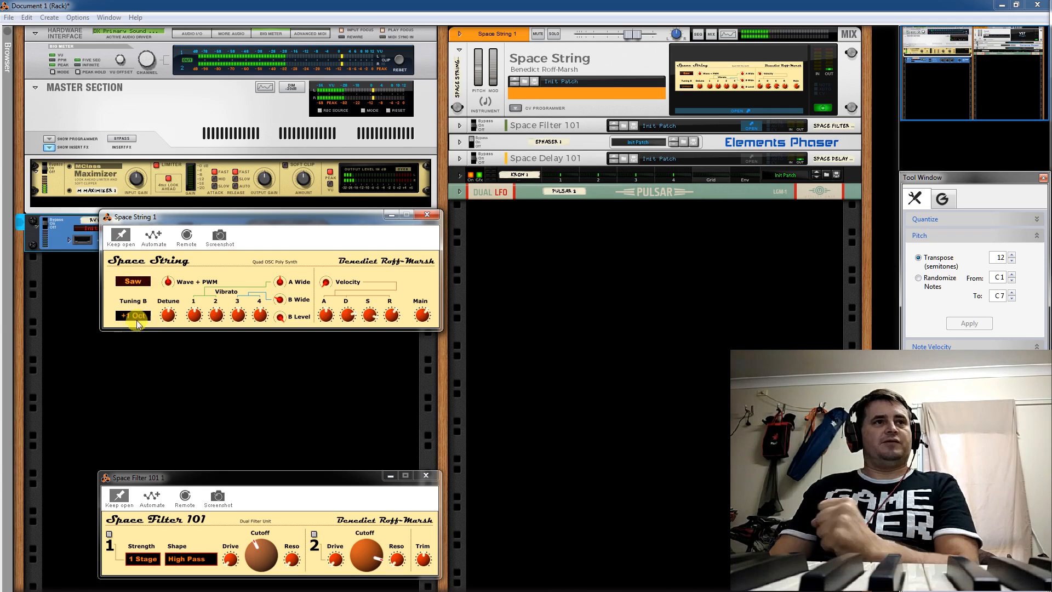
{"action": "left_click_drag", "start_coordinate": [136, 320], "coordinate": [166, 398]}
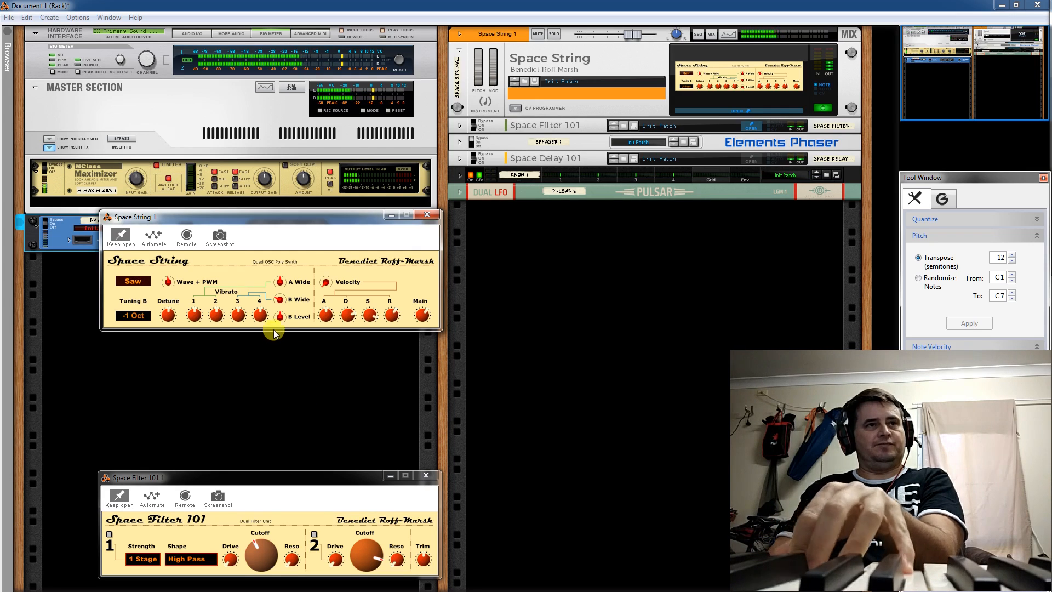
{"action": "left_click", "coordinate": [138, 317]}
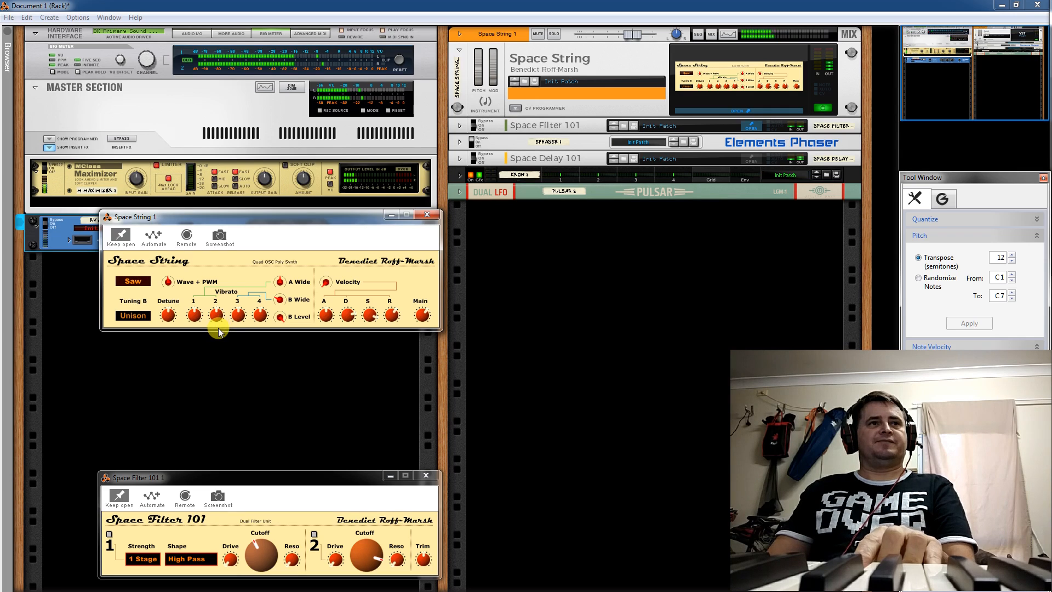
Step: Switch Tuning B to -1 Oct and back to Unison, and adjust Space String's Velocity amount
{"action": "left_click_drag", "start_coordinate": [234, 340], "coordinate": [231, 357]}
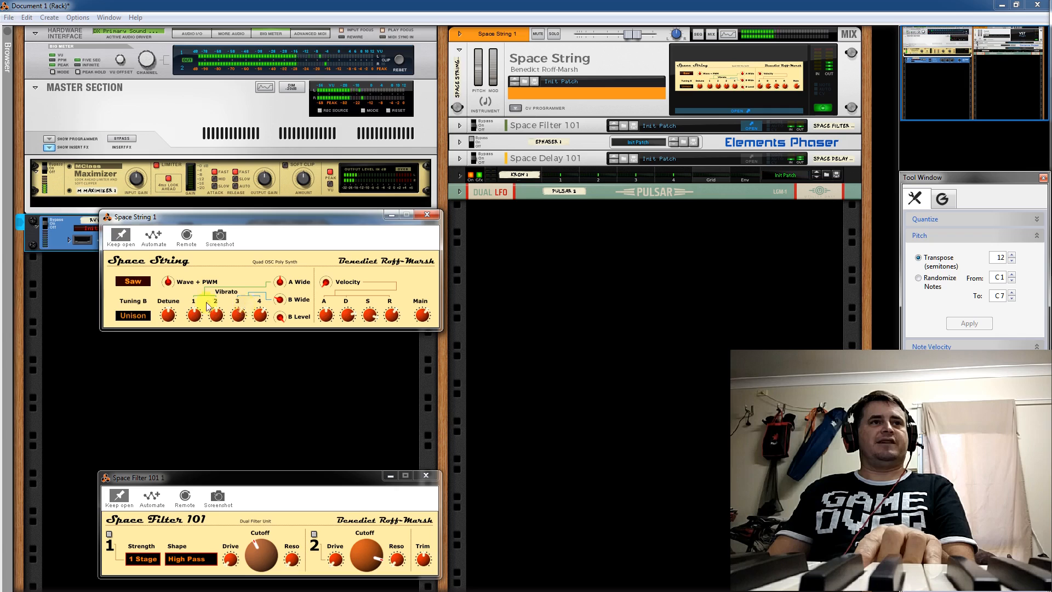
{"action": "left_click", "coordinate": [130, 312]}
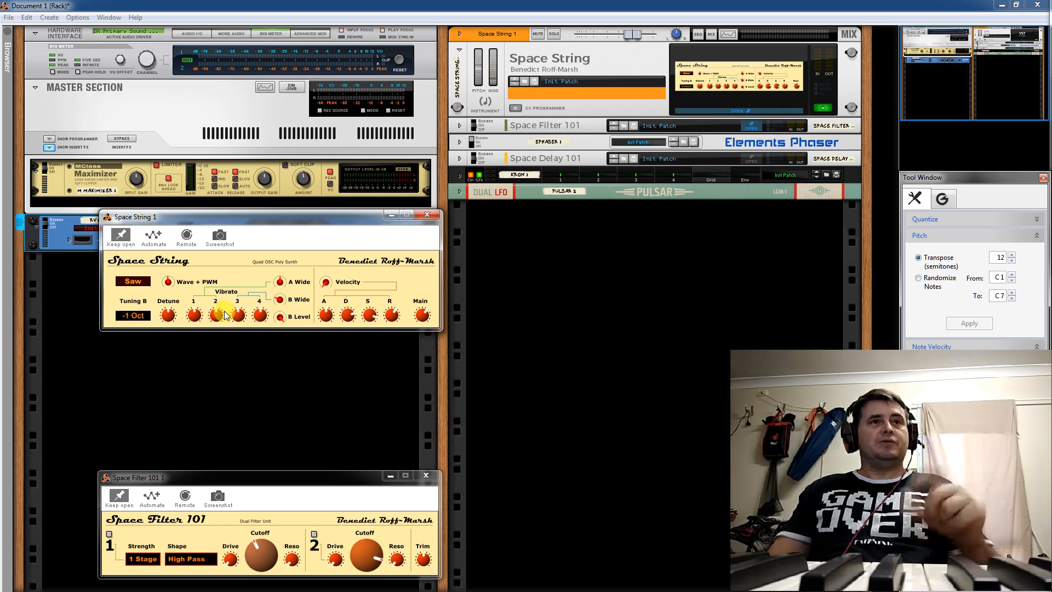
{"action": "left_click_drag", "start_coordinate": [142, 317], "coordinate": [152, 262]}
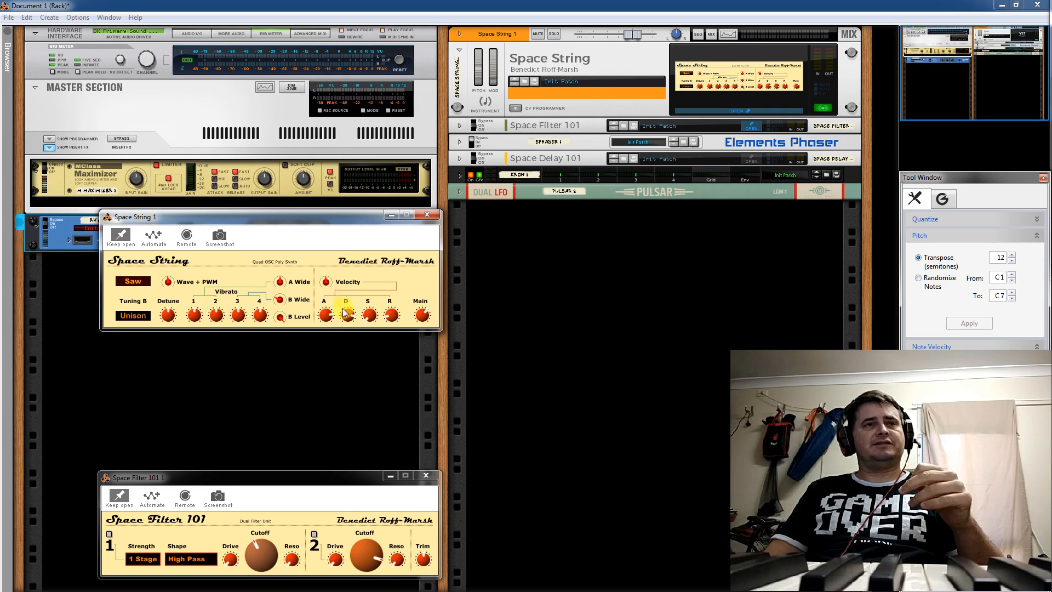
{"action": "left_click", "coordinate": [326, 281]}
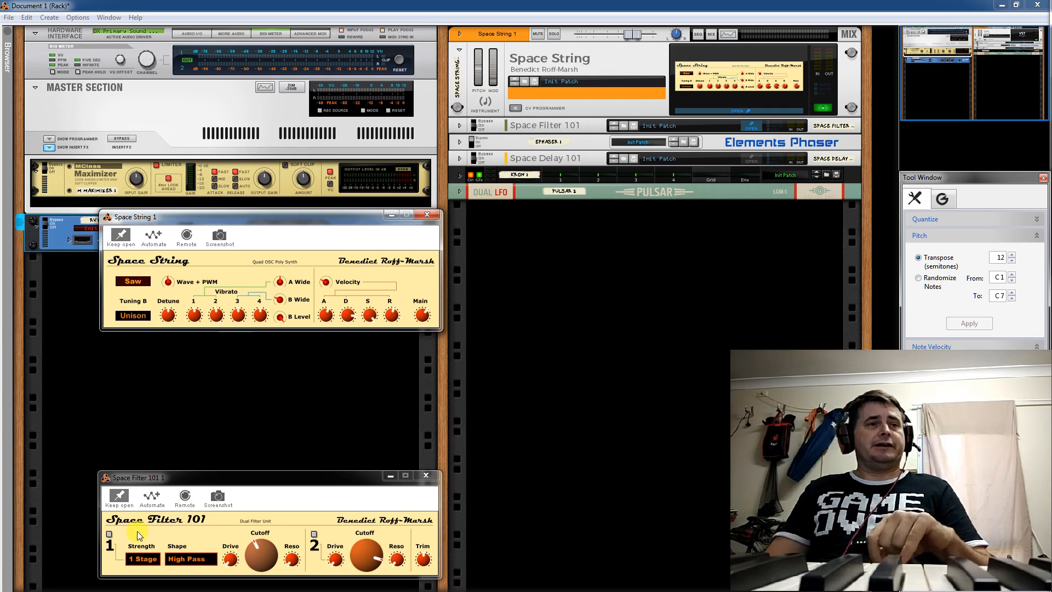
Step: Enable both filters in Space Filter 101, set filter 1's strength to 2 Stage and lower its cutoff
{"action": "left_click", "coordinate": [109, 534]}
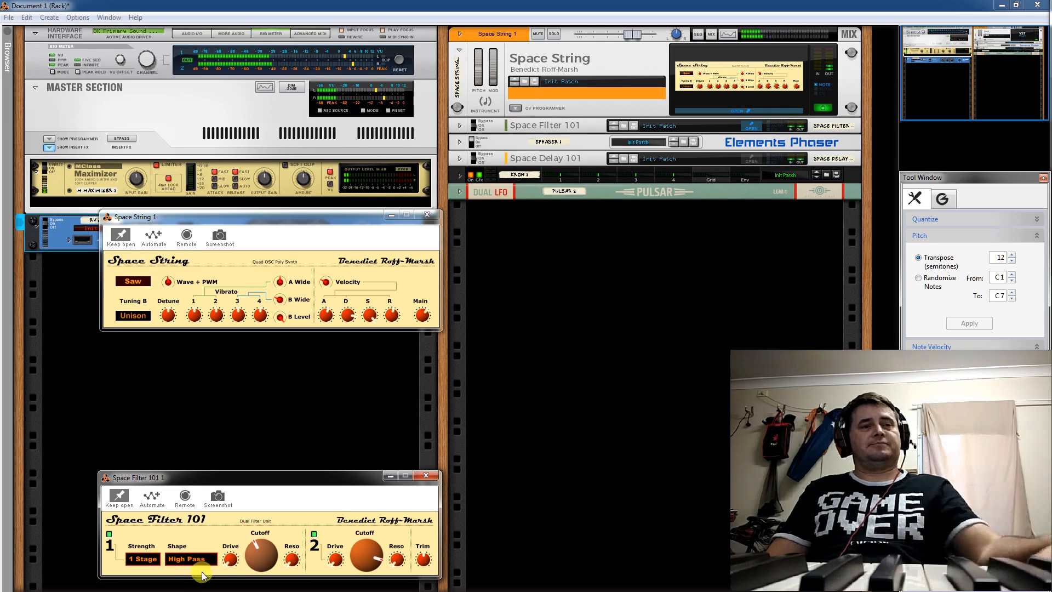
{"action": "left_click", "coordinate": [151, 559]}
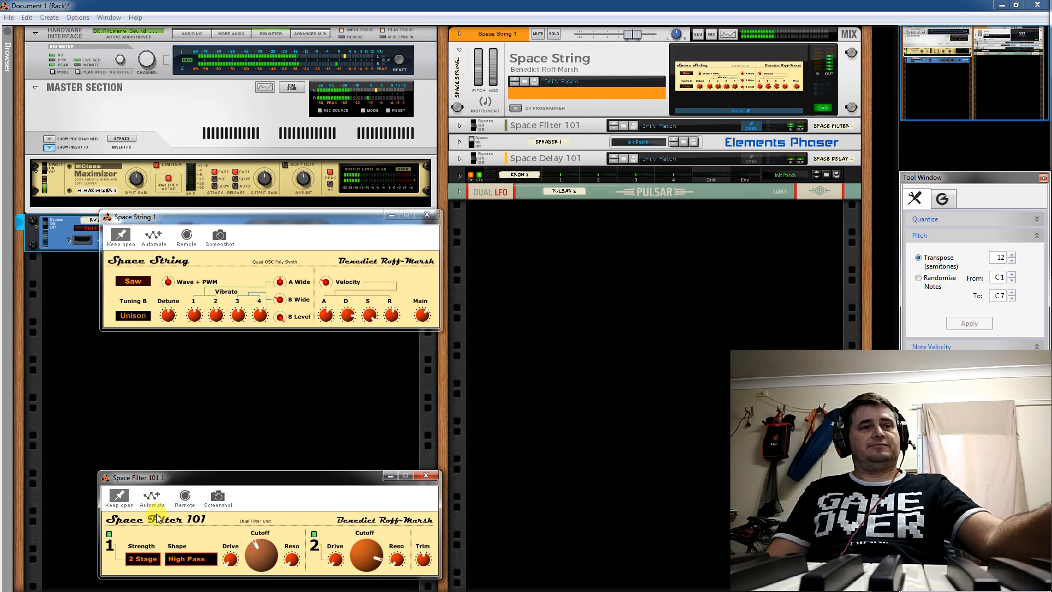
{"action": "left_click_drag", "start_coordinate": [255, 553], "coordinate": [258, 560]}
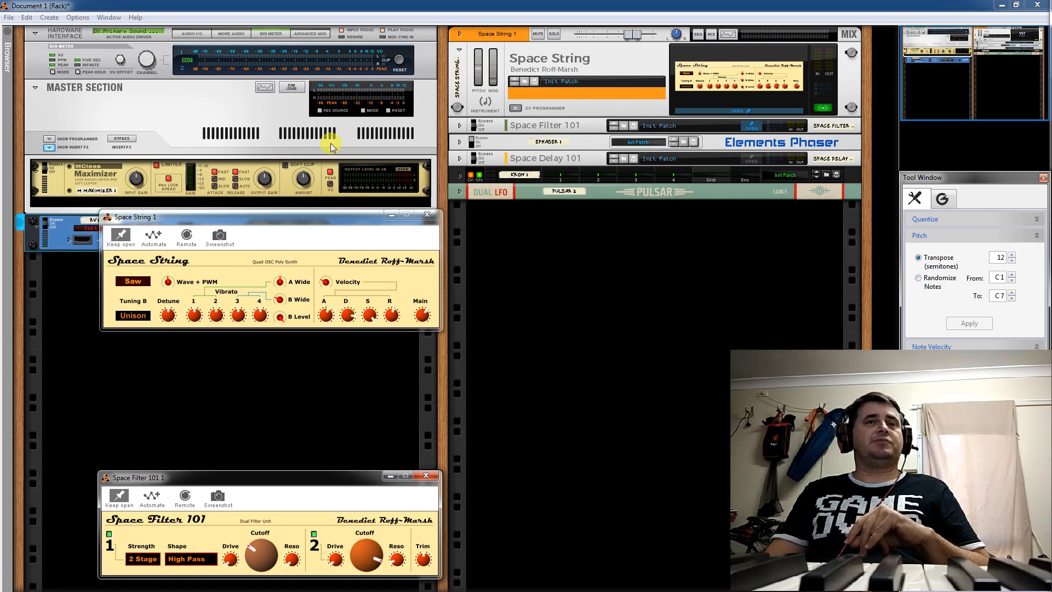
Step: Turn on the Elements Phaser and unfold its full panel in the rack
{"action": "left_click", "coordinate": [472, 146]}
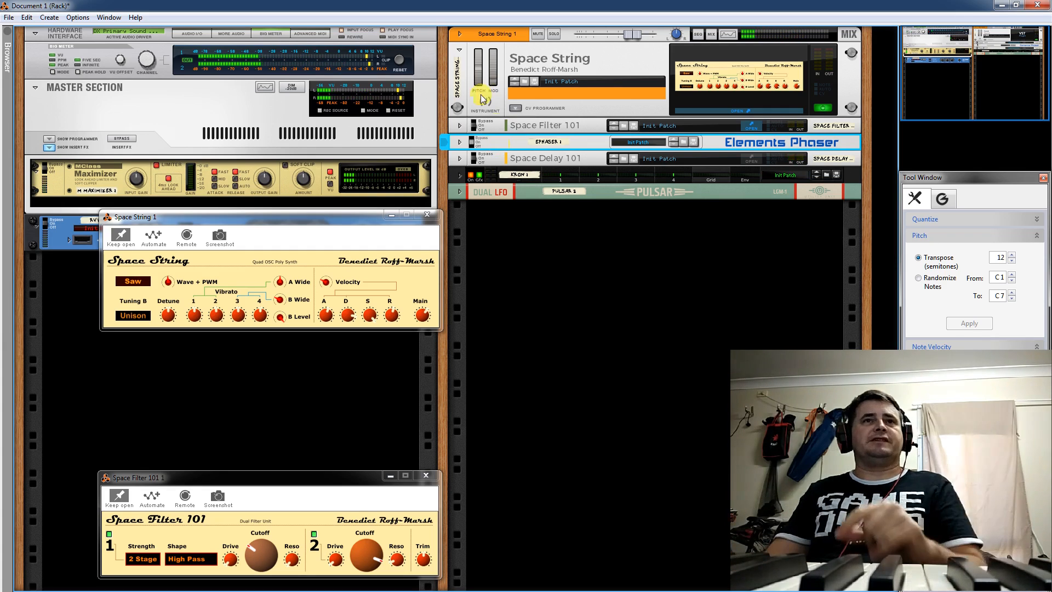
{"action": "left_click", "coordinate": [459, 142]}
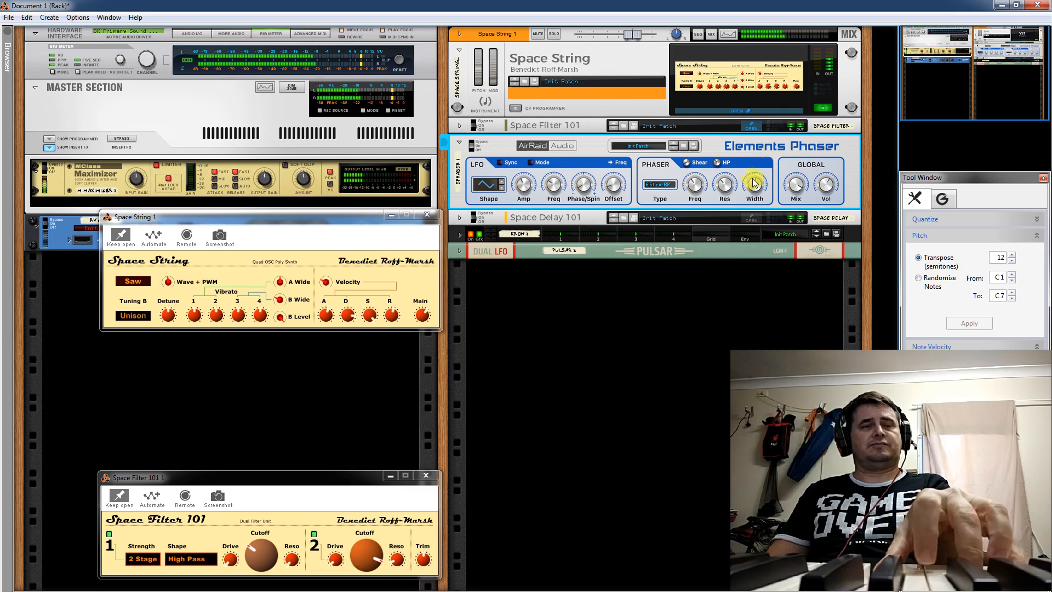
Step: With the phaser active, try Tuning B at +7 Semi and -1 Oct and return it to Unison
{"action": "left_click", "coordinate": [136, 314]}
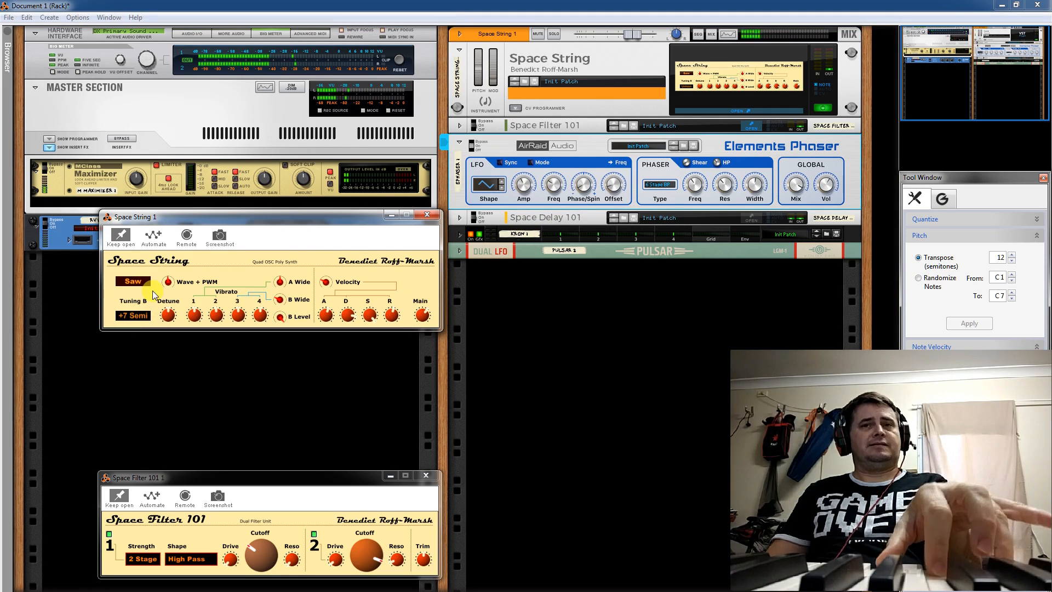
{"action": "left_click", "coordinate": [139, 317]}
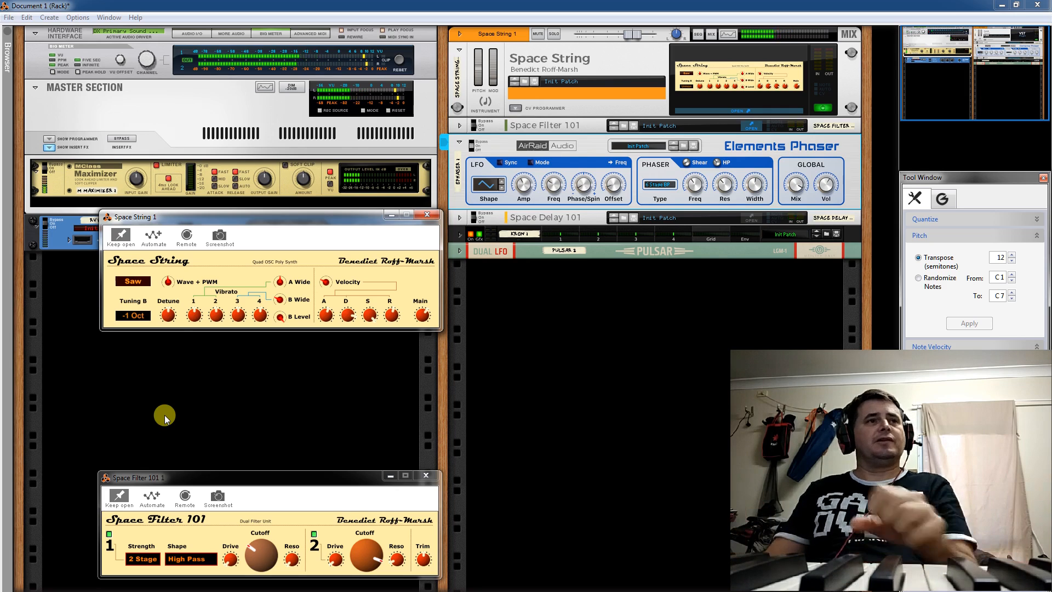
{"action": "left_click", "coordinate": [141, 315]}
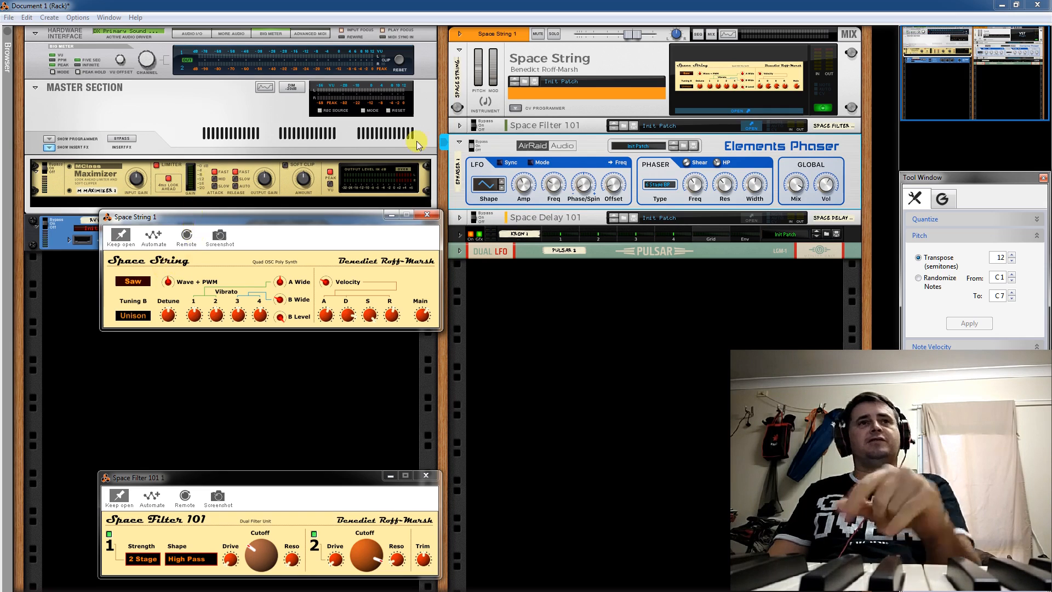
Step: Fold and bypass the Elements Phaser, and unfold the Space Delay 101 device
{"action": "left_click", "coordinate": [460, 144]}
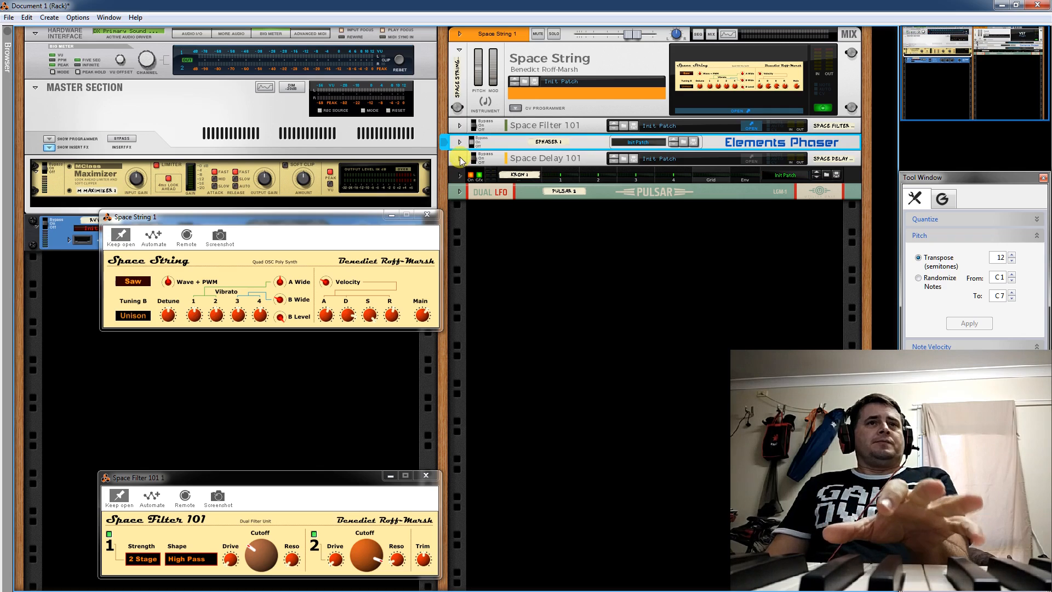
{"action": "left_click", "coordinate": [459, 159]}
{"action": "left_click", "coordinate": [473, 144]}
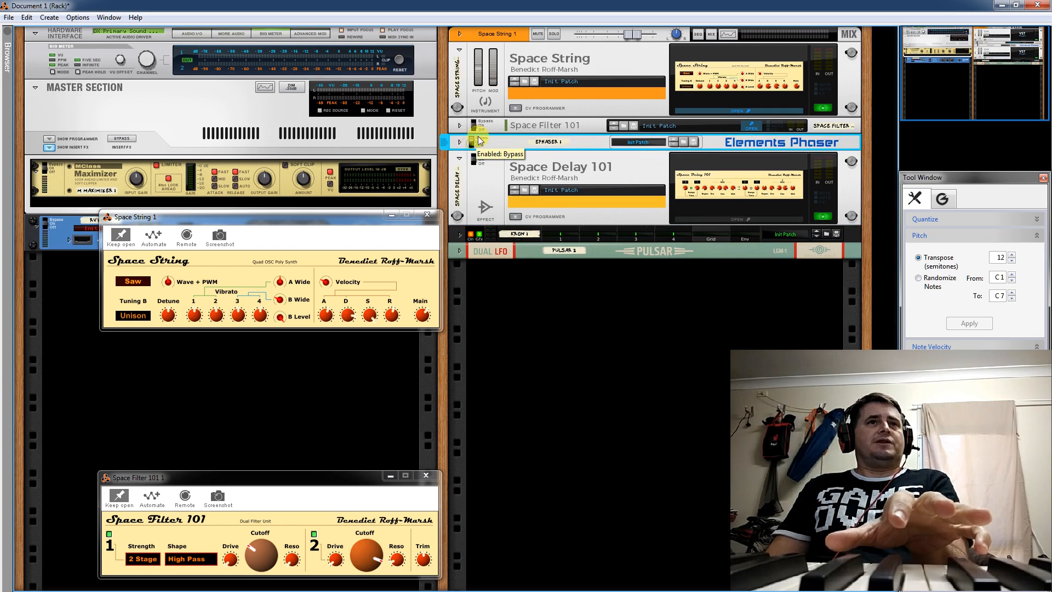
Step: Open the Space Delay 101 editor, place it between the other two editors and keep it open
{"action": "left_click", "coordinate": [750, 187]}
{"action": "left_click_drag", "start_coordinate": [262, 366], "coordinate": [263, 346]}
{"action": "left_click", "coordinate": [86, 360]}
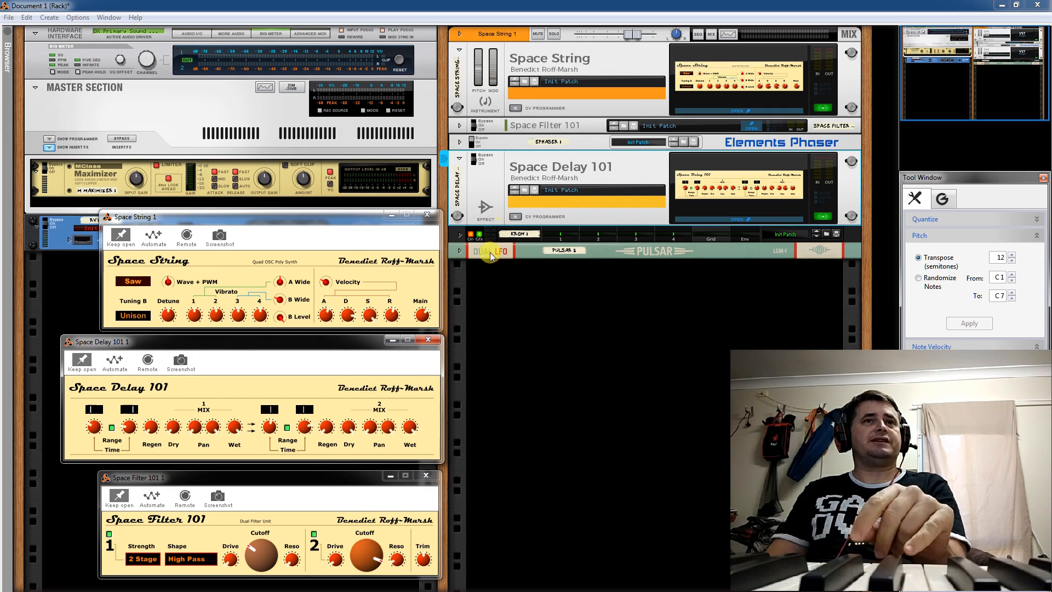
Step: Unfold the Pulsar dual LFO to view its controls and fold it again
{"action": "left_click", "coordinate": [460, 253]}
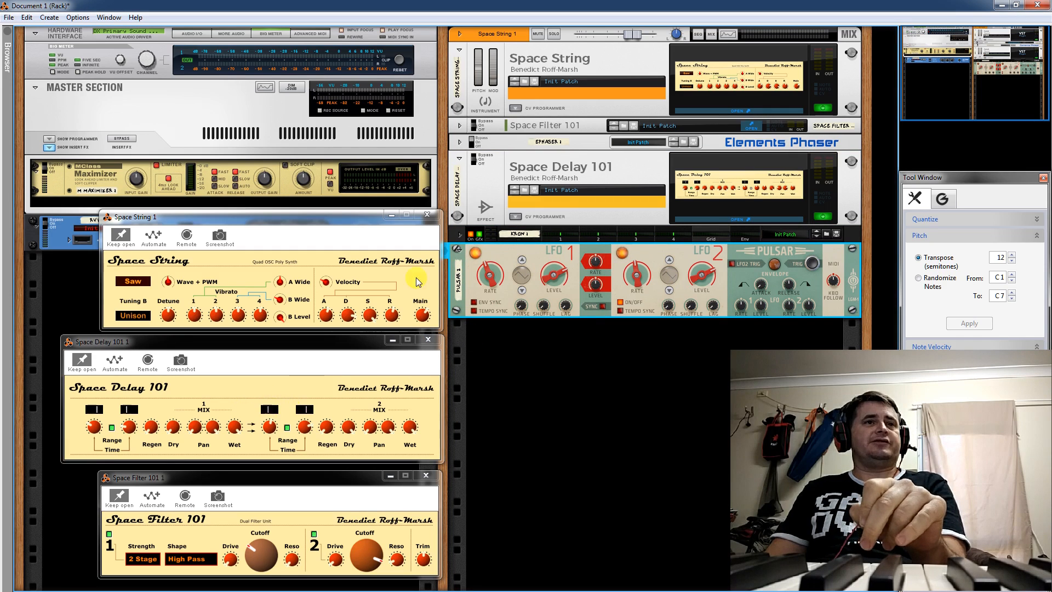
{"action": "left_click", "coordinate": [459, 252]}
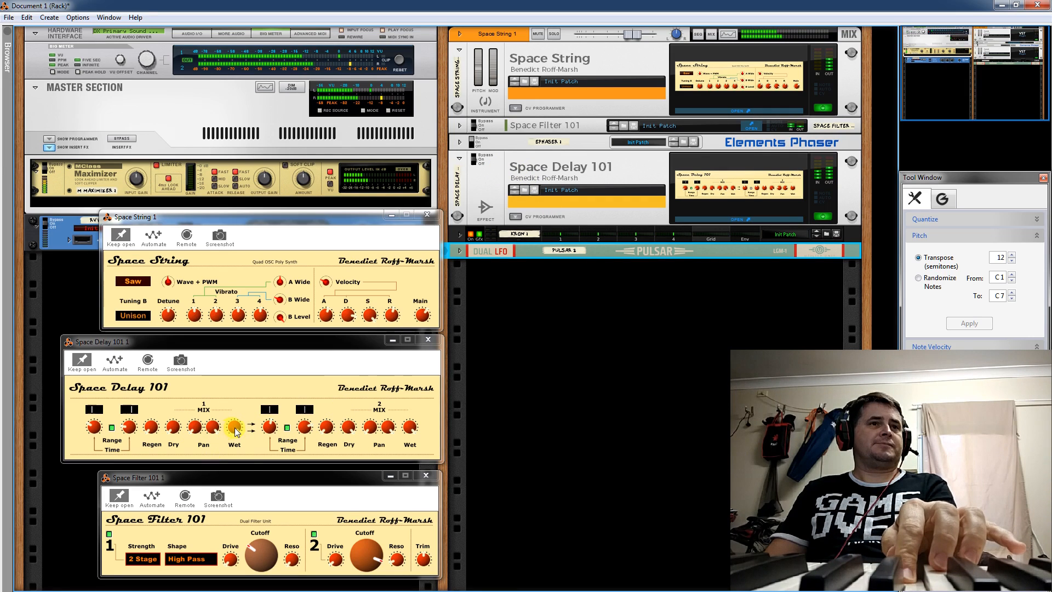
Step: Adjust the wet level of delay 1 in Space Delay 101 and toggle the time range switch of delay 2
{"action": "left_click_drag", "start_coordinate": [234, 428], "coordinate": [289, 583]}
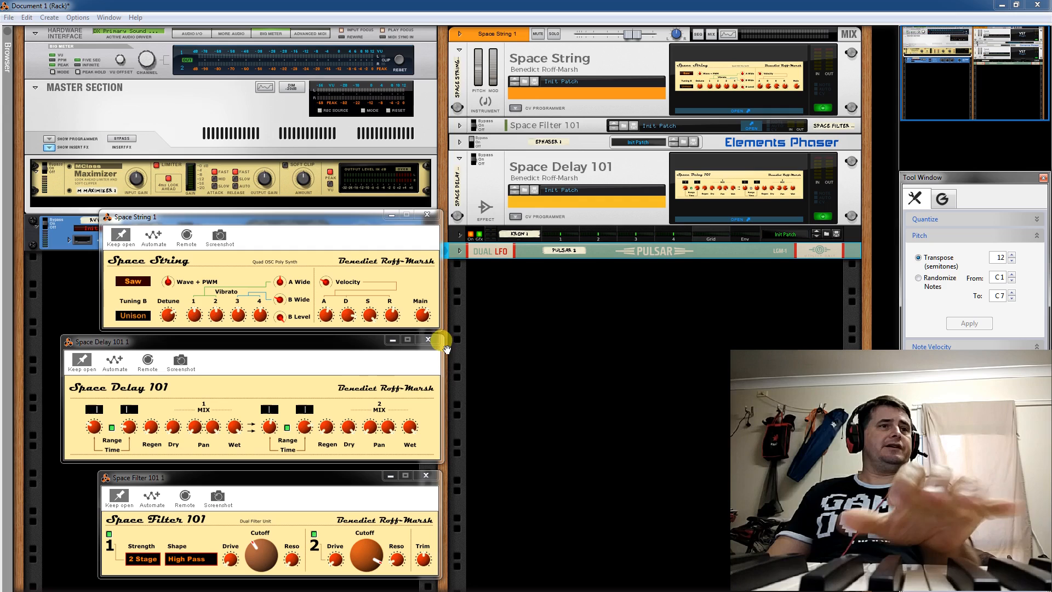
{"action": "left_click", "coordinate": [287, 429]}
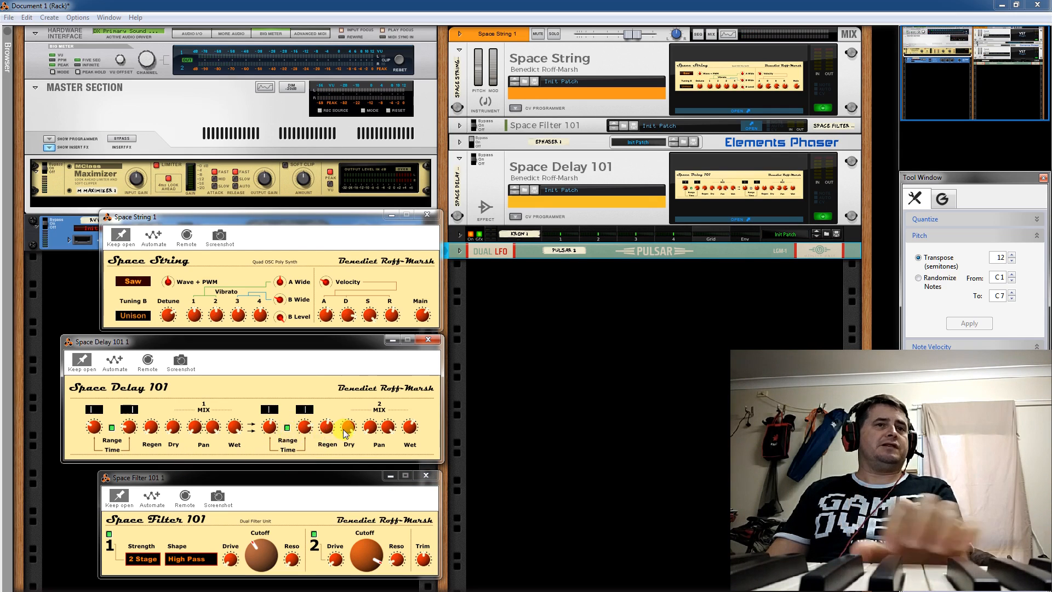
Step: Switch off Space Delay 101 and disable both filters in the Space Filter 101 editor
{"action": "left_click", "coordinate": [473, 140]}
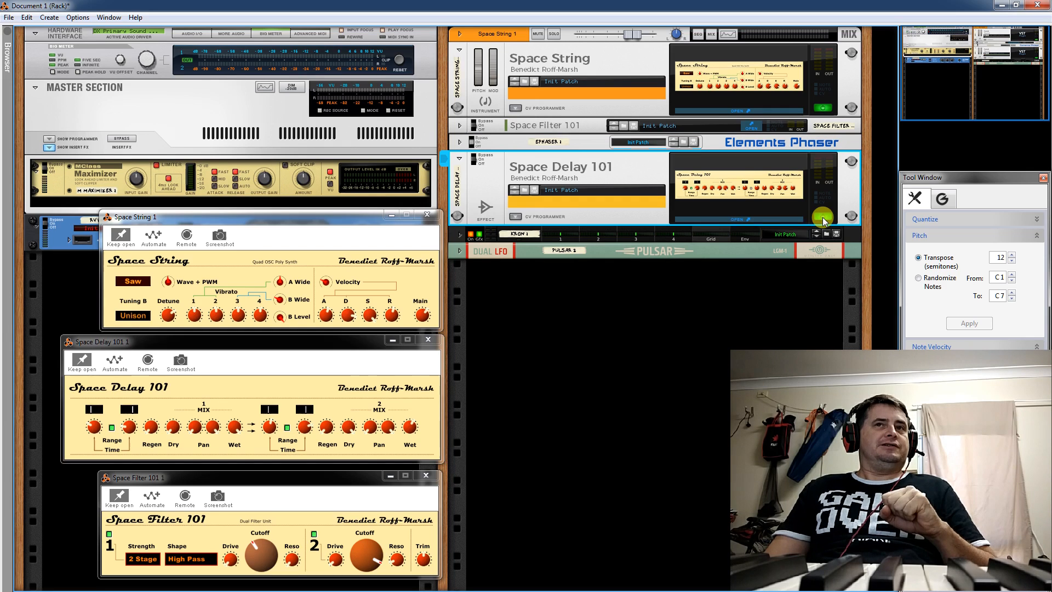
{"action": "left_click", "coordinate": [823, 217]}
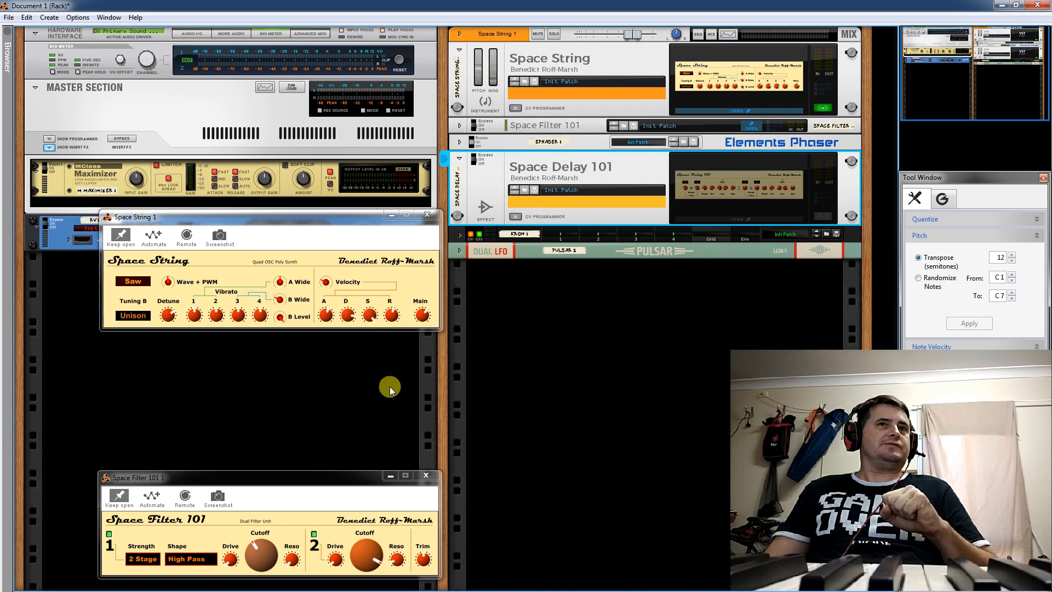
{"action": "left_click", "coordinate": [313, 533]}
{"action": "left_click", "coordinate": [109, 534]}
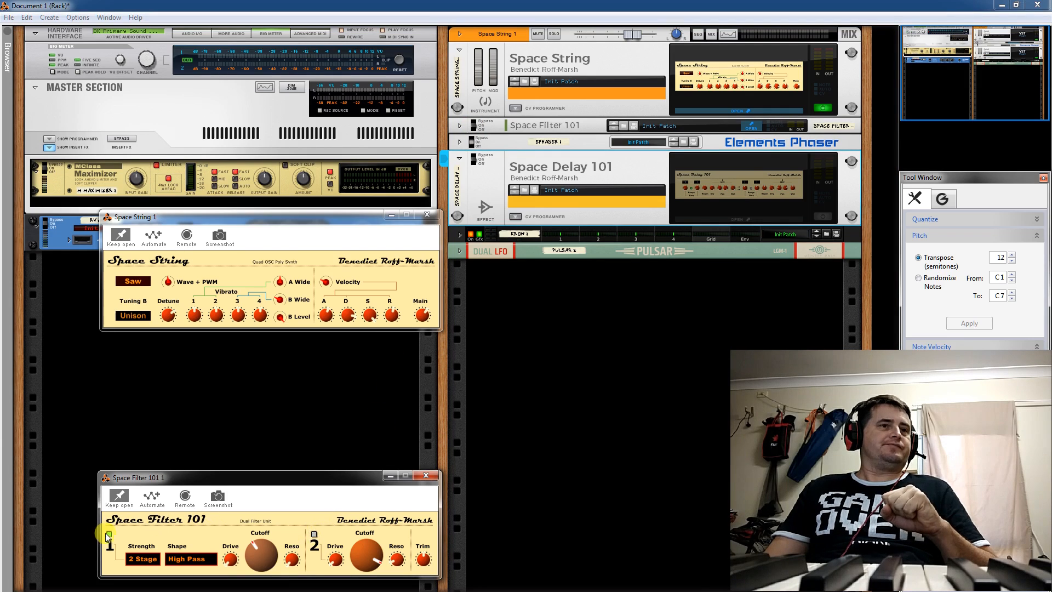
Step: Adjust the bypass switches of Space Filter 101 and the Elements Phaser
{"action": "left_click", "coordinate": [479, 128]}
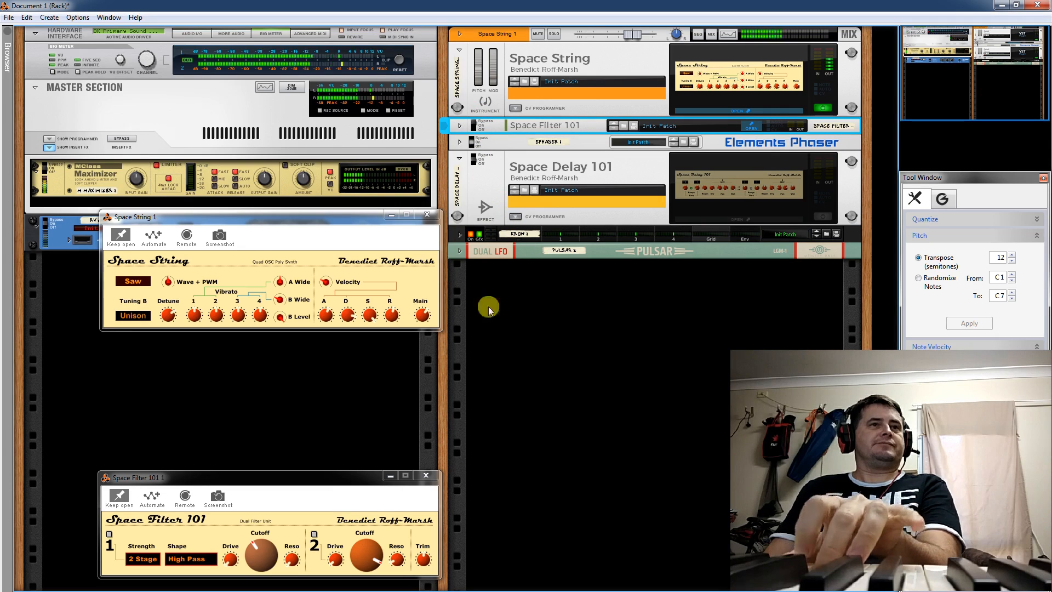
{"action": "left_click", "coordinate": [473, 141]}
{"action": "left_click", "coordinate": [477, 127]}
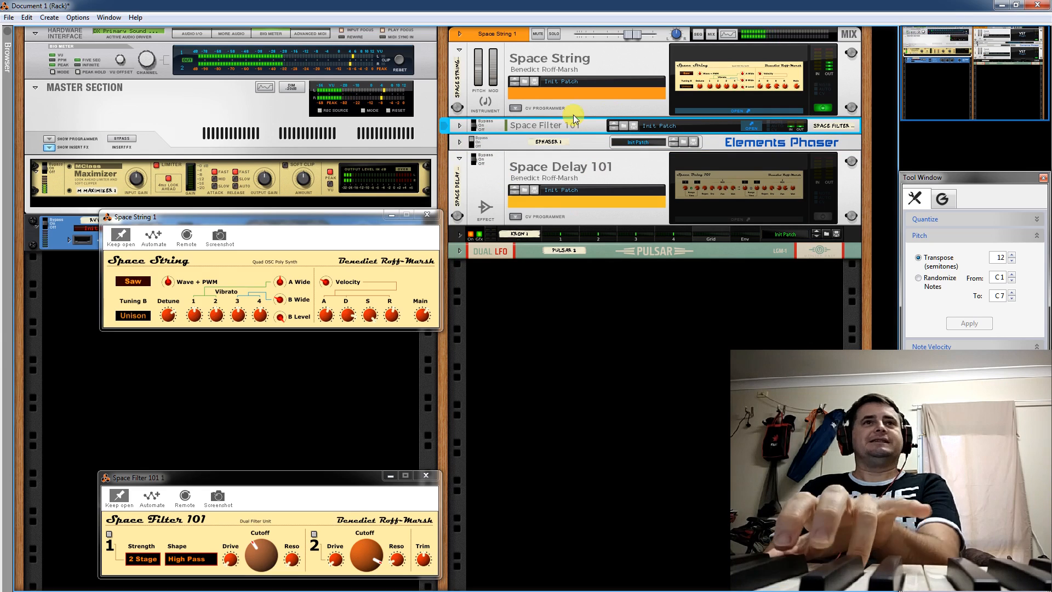
Step: Unfold the KRON CV Toolbox and examine Space String's CV programmer assignments and the rear CV cabling from KRON's LFOs
{"action": "left_click", "coordinate": [462, 233]}
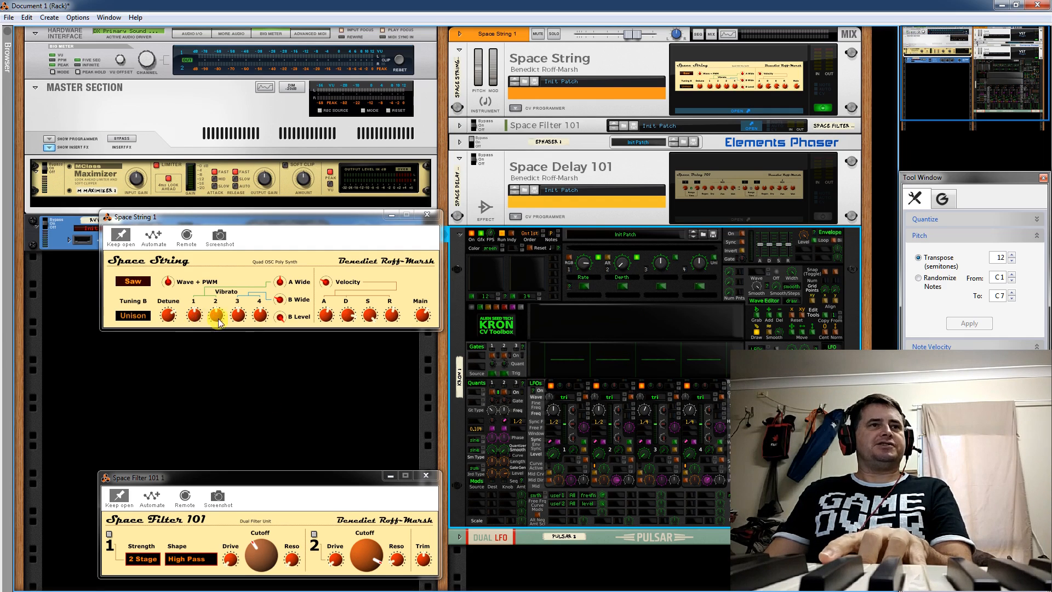
{"action": "left_click", "coordinate": [516, 108]}
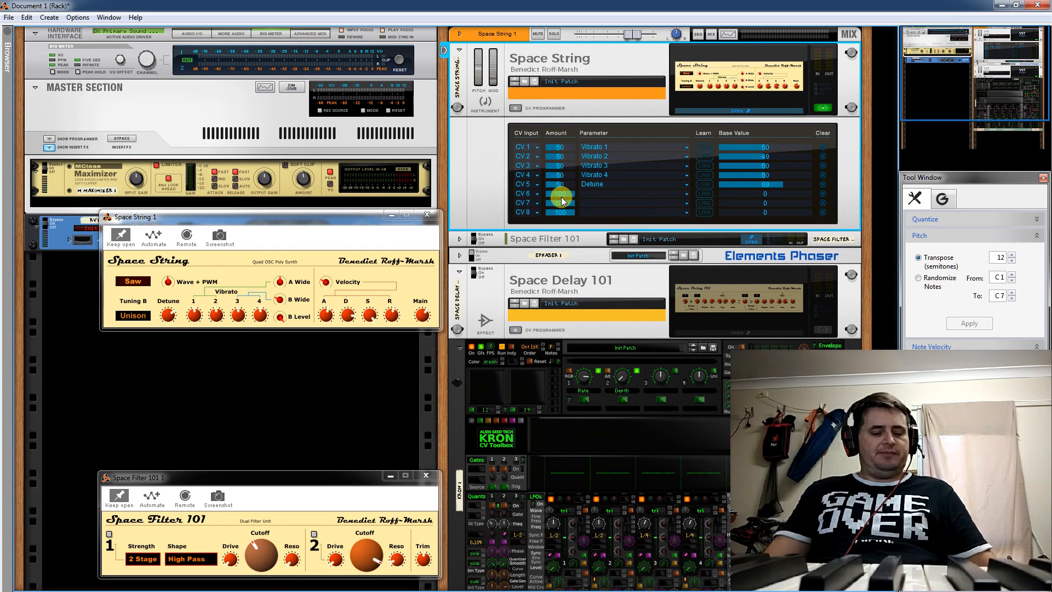
{"action": "key", "text": "Tab"}
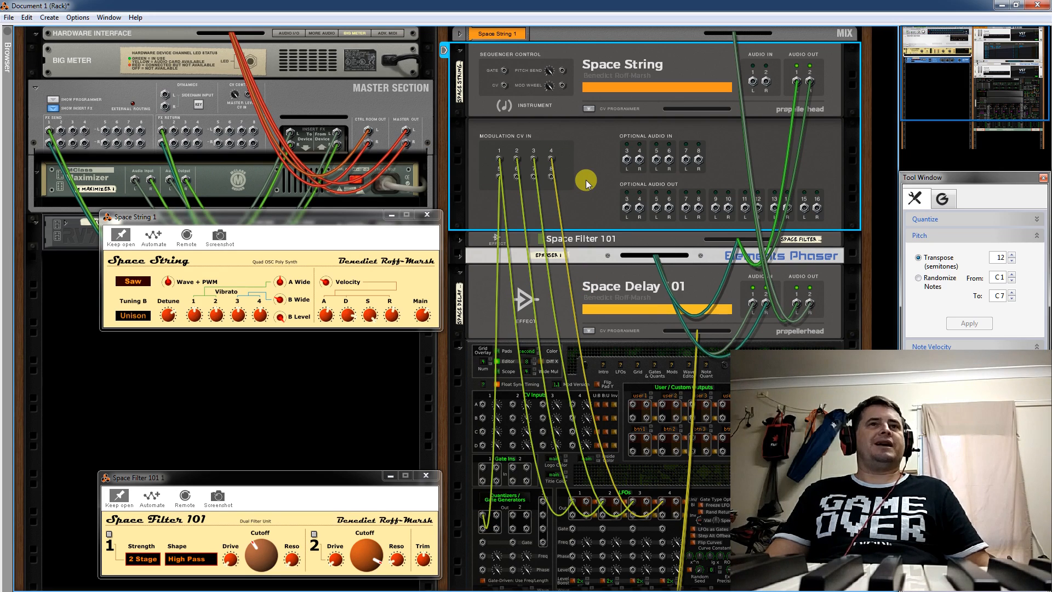
{"action": "key", "text": "Tab"}
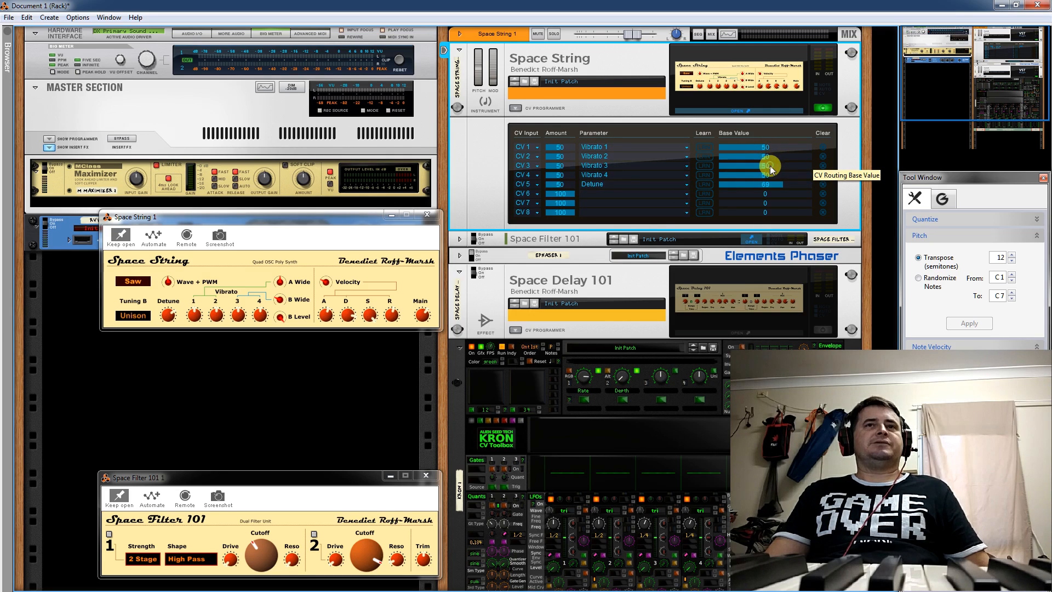
{"action": "left_click_drag", "start_coordinate": [771, 168], "coordinate": [771, 166]}
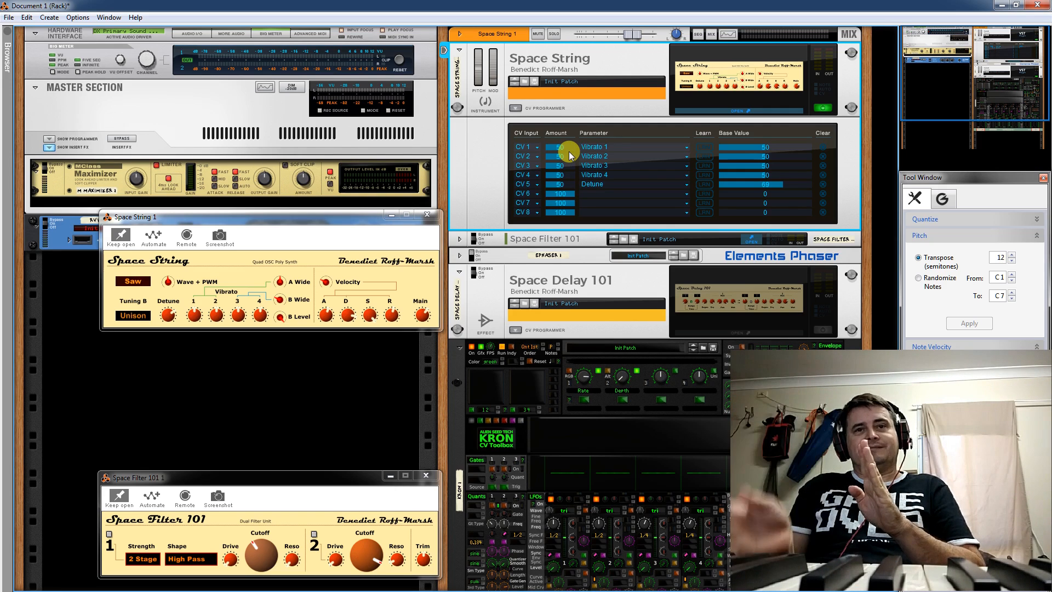
{"action": "left_click", "coordinate": [518, 107]}
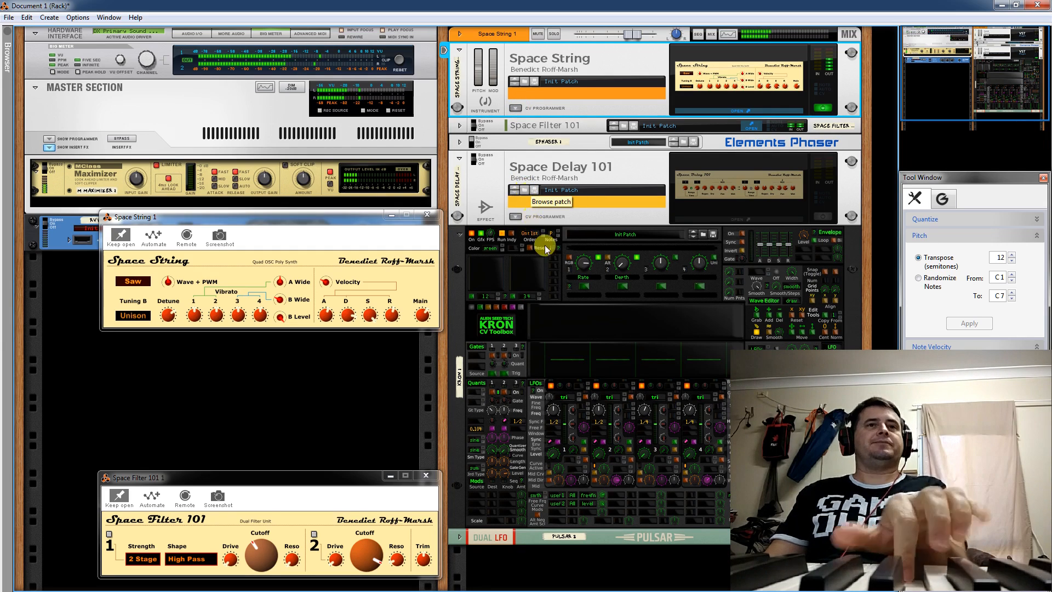
Step: Raise KRON's Depth knob to 0.80
{"action": "left_click", "coordinate": [625, 269]}
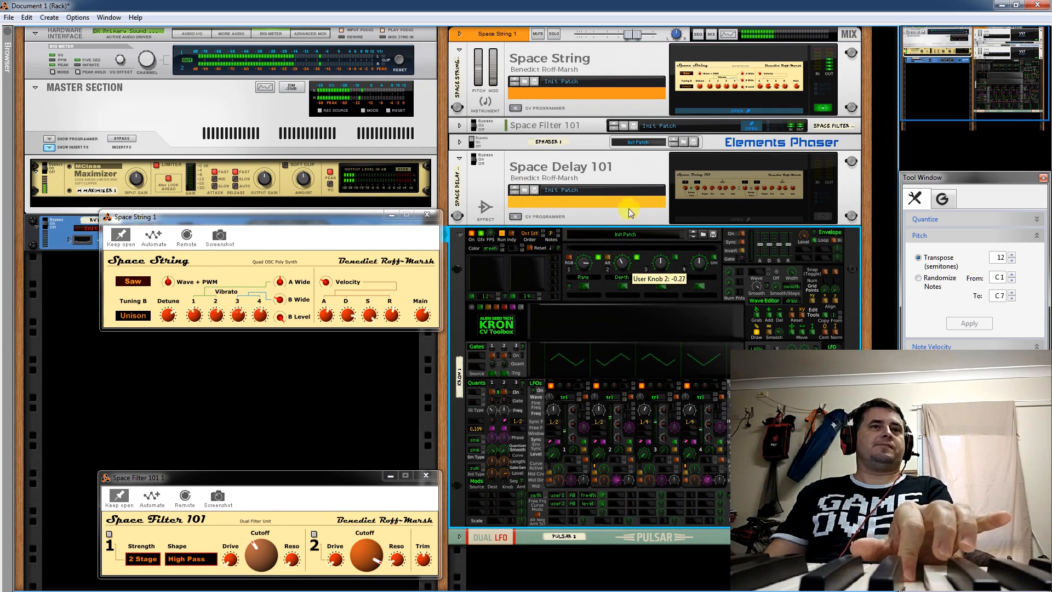
{"action": "left_click_drag", "start_coordinate": [633, 179], "coordinate": [644, 144]}
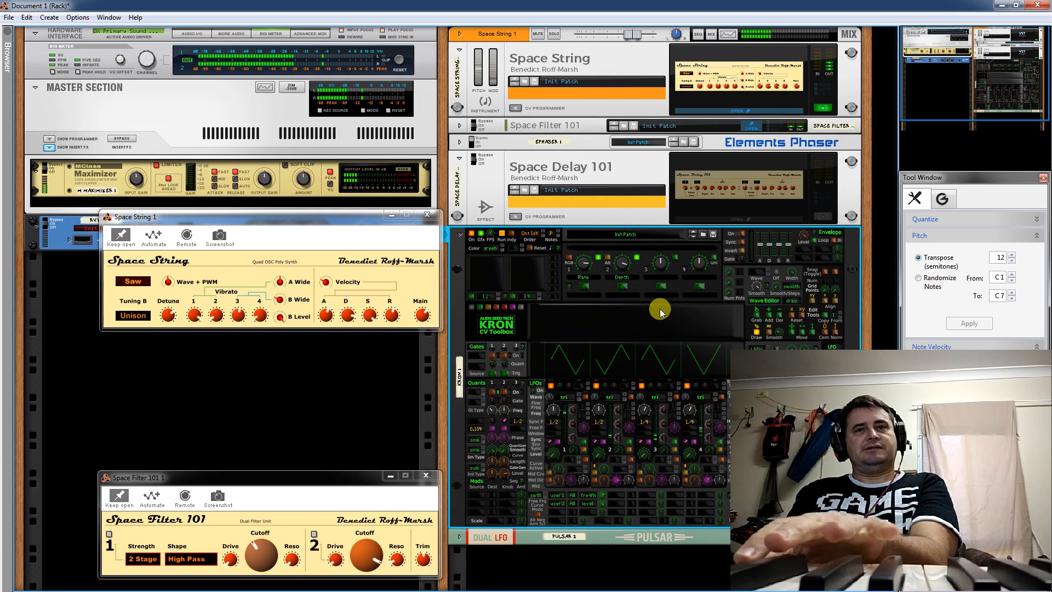
{"action": "mouse_move", "coordinate": [627, 267]}
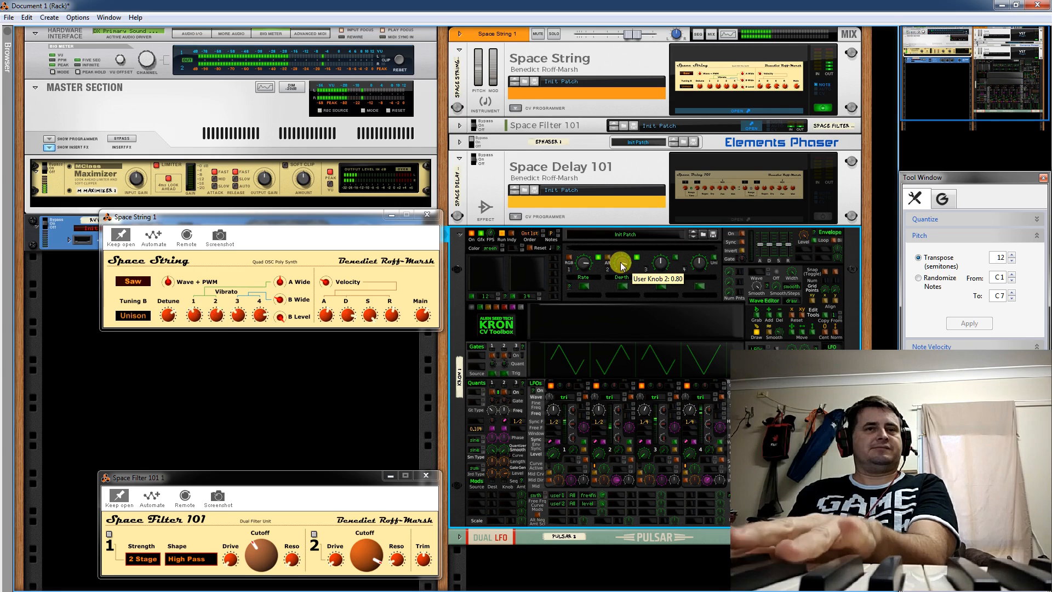
Step: Sweep KRON's Rate knob down and back up to vary the speed of the LFO modulation
{"action": "mouse_move", "coordinate": [581, 269]}
{"action": "left_click_drag", "start_coordinate": [582, 269], "coordinate": [591, 372]}
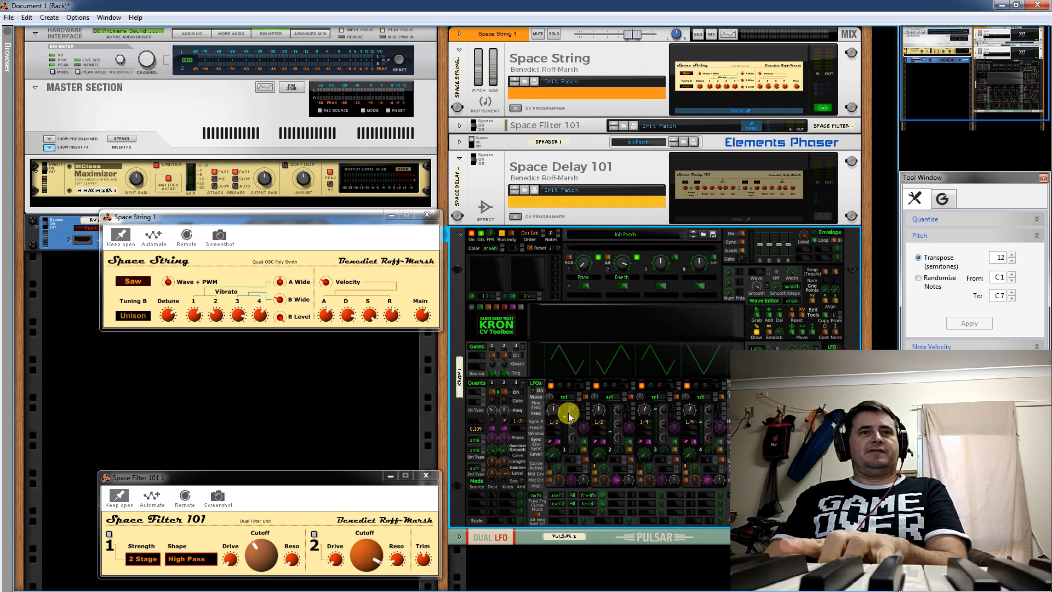
{"action": "mouse_move", "coordinate": [686, 409]}
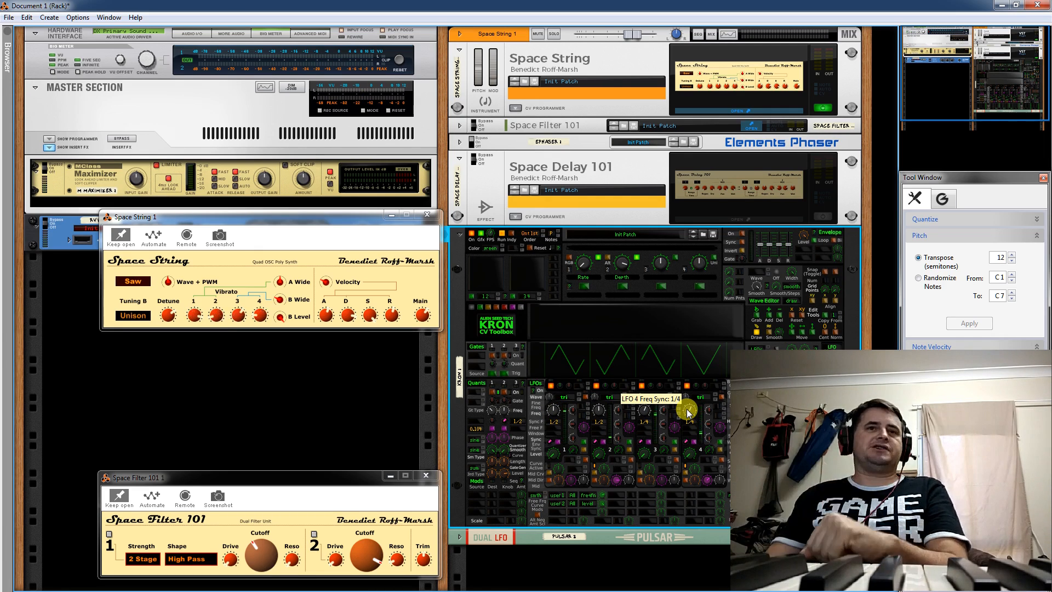
{"action": "mouse_move", "coordinate": [619, 479]}
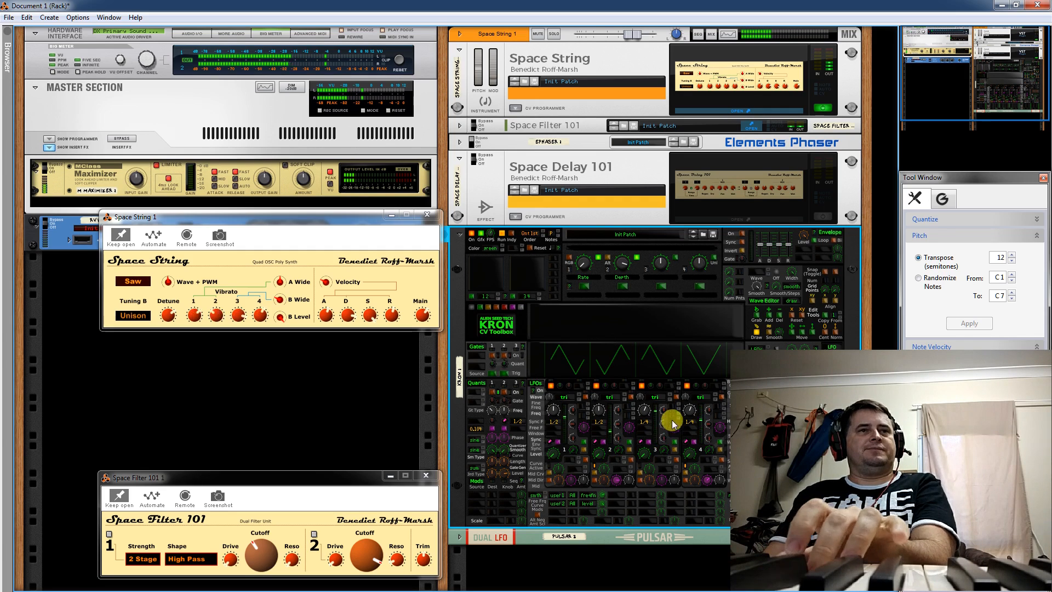
{"action": "left_click_drag", "start_coordinate": [584, 263], "coordinate": [600, 153]}
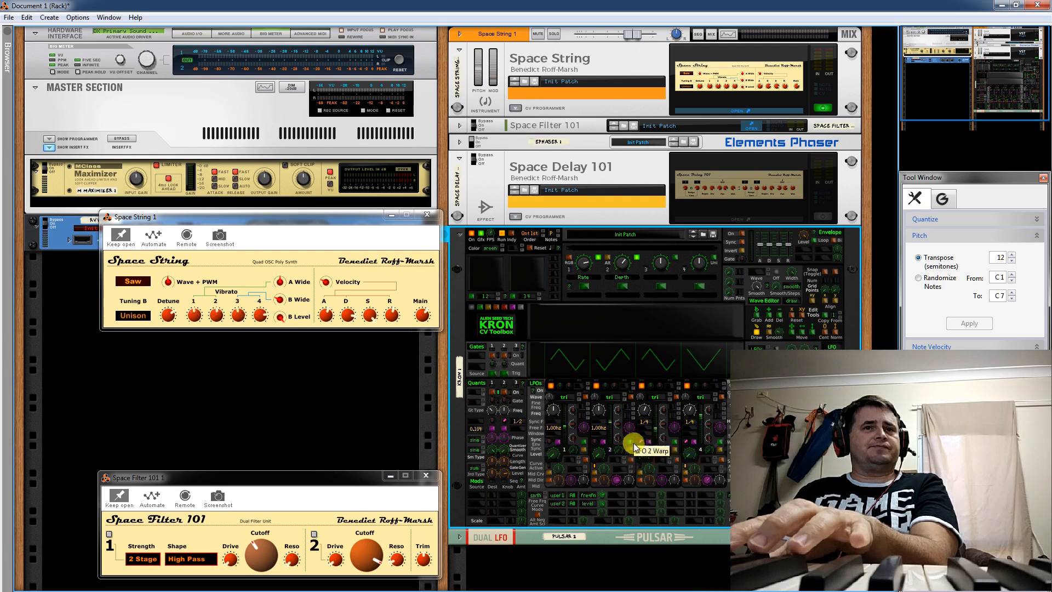
Step: Unsync KRON's LFO 4 and raise all four free LFO frequencies, with LFO 2 at 4.55 Hz and LFO 3 at 3.22 Hz
{"action": "left_click", "coordinate": [686, 444]}
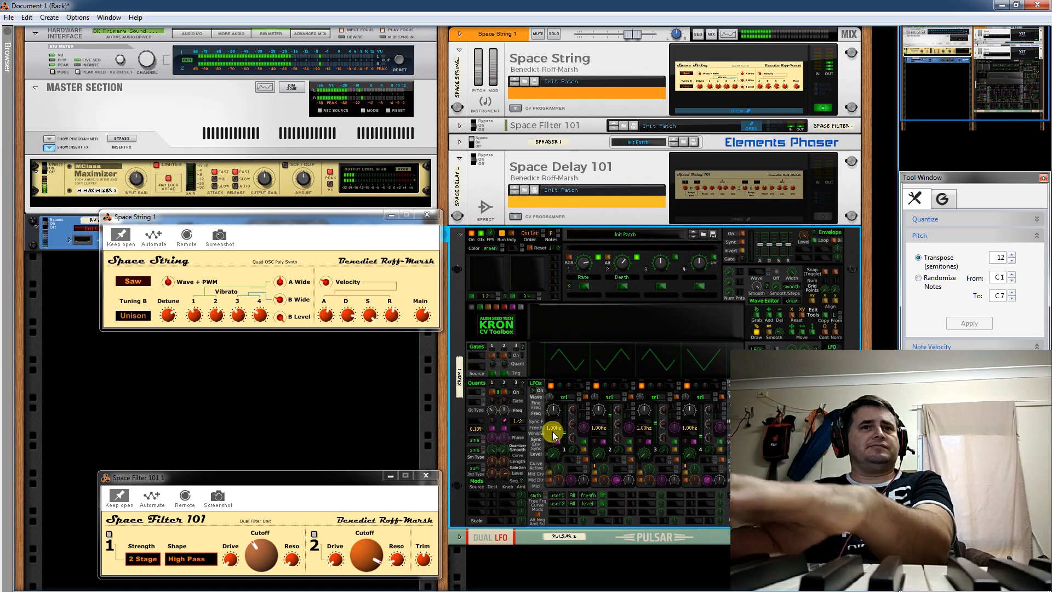
{"action": "left_click_drag", "start_coordinate": [555, 420], "coordinate": [569, 393]}
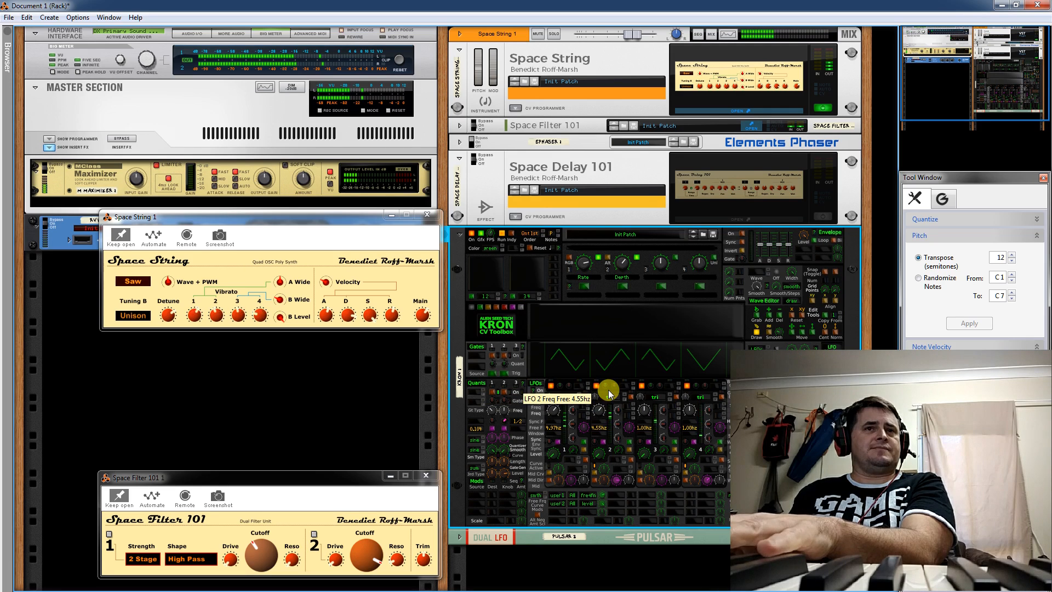
{"action": "left_click_drag", "start_coordinate": [646, 401], "coordinate": [652, 396]}
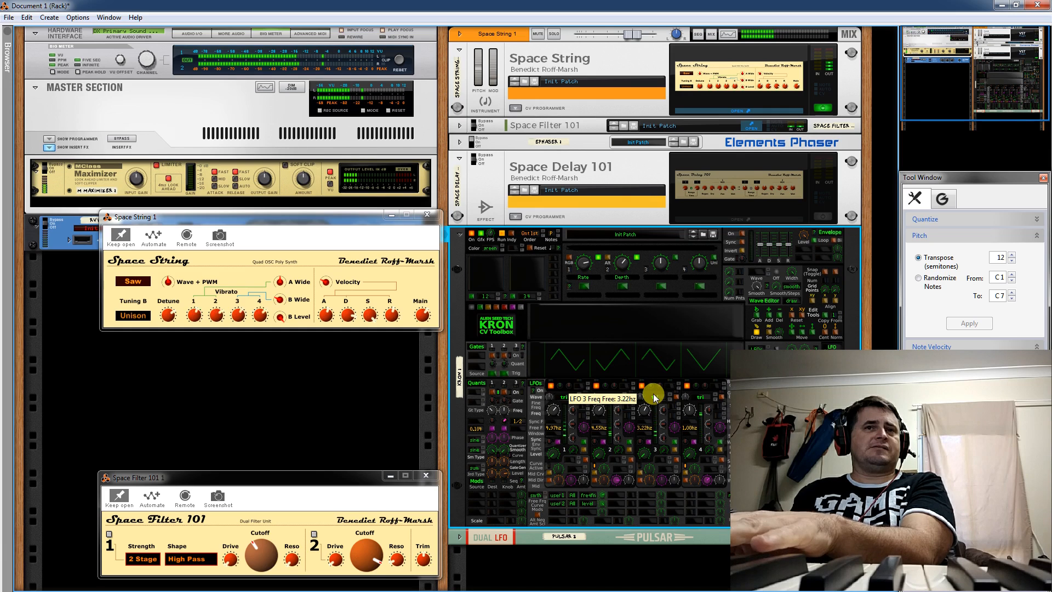
{"action": "left_click_drag", "start_coordinate": [692, 407], "coordinate": [692, 402]}
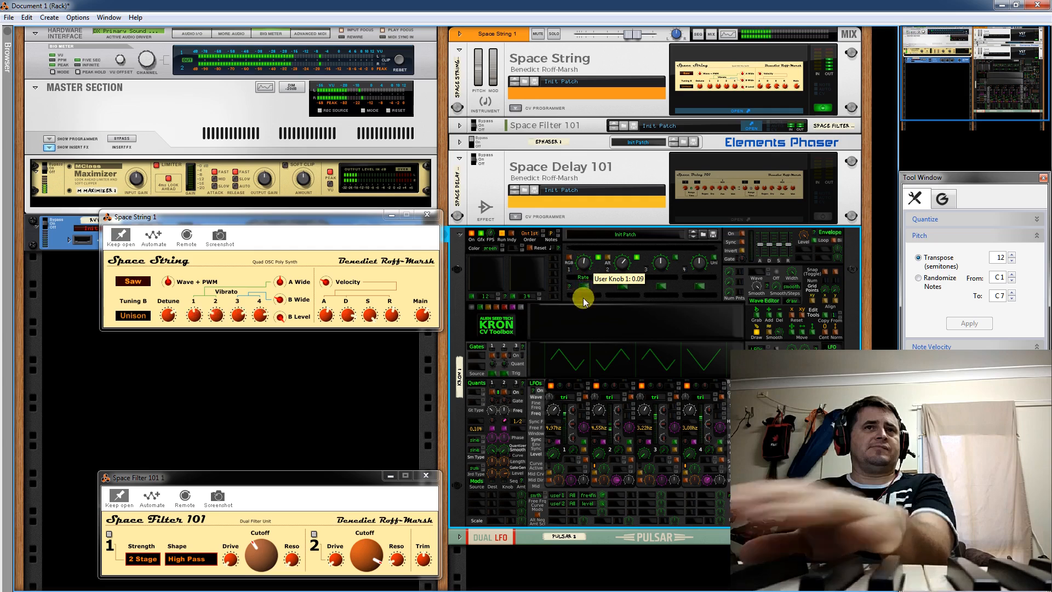
Step: Readjust KRON's Depth and Rate knobs to vary the vibrato on Space String
{"action": "left_click_drag", "start_coordinate": [616, 219], "coordinate": [615, 252]}
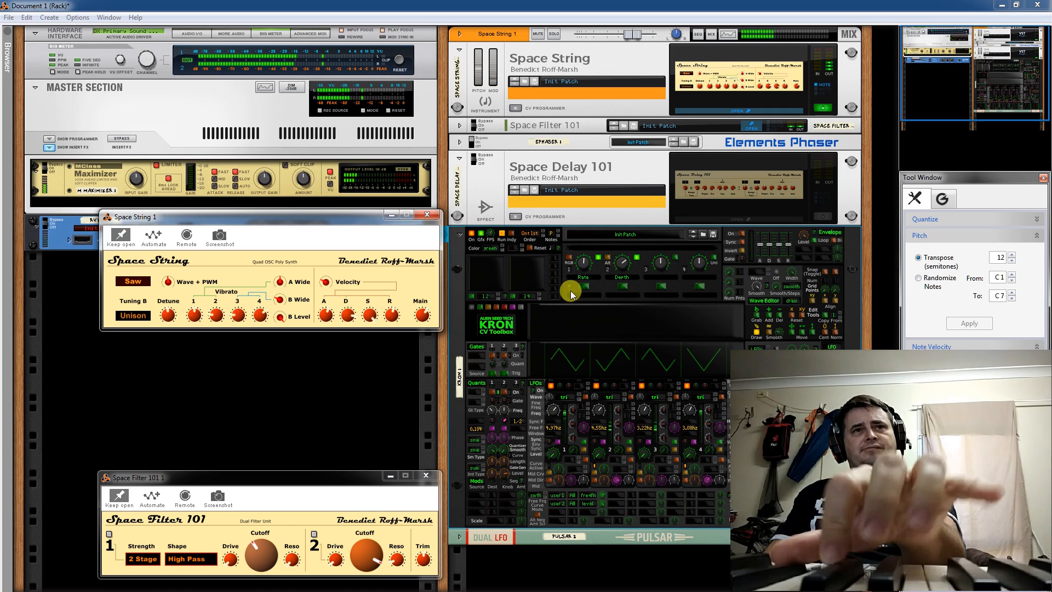
{"action": "mouse_move", "coordinate": [590, 265]}
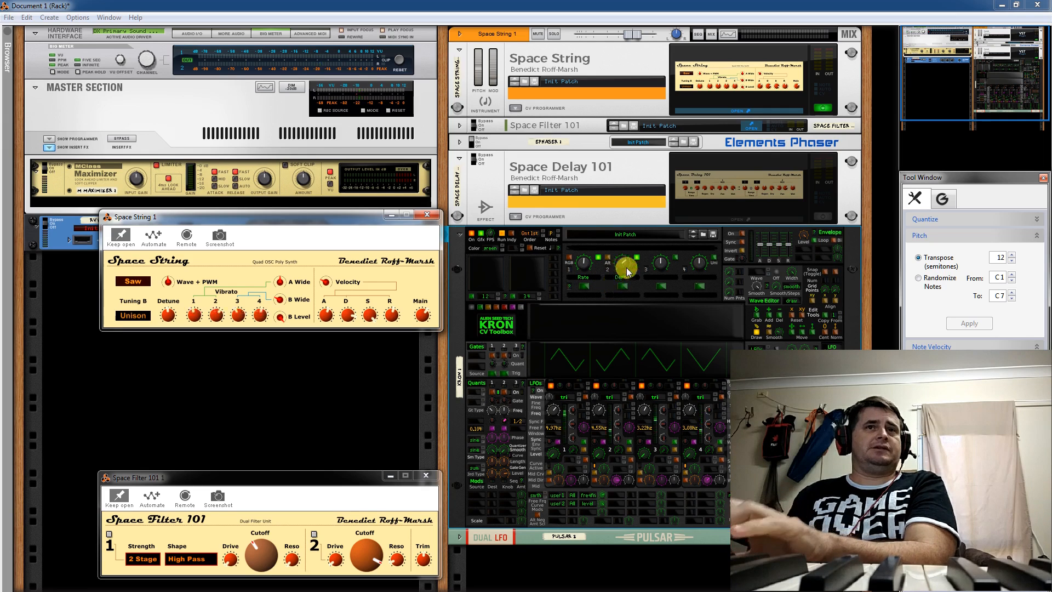
{"action": "mouse_move", "coordinate": [585, 265]}
{"action": "left_mouse_down"}
{"action": "mouse_move", "coordinate": [615, 242]}
{"action": "mouse_move", "coordinate": [582, 306]}
{"action": "mouse_move", "coordinate": [596, 309]}
{"action": "mouse_move", "coordinate": [626, 241]}
{"action": "mouse_move", "coordinate": [587, 265]}
{"action": "left_mouse_up"}
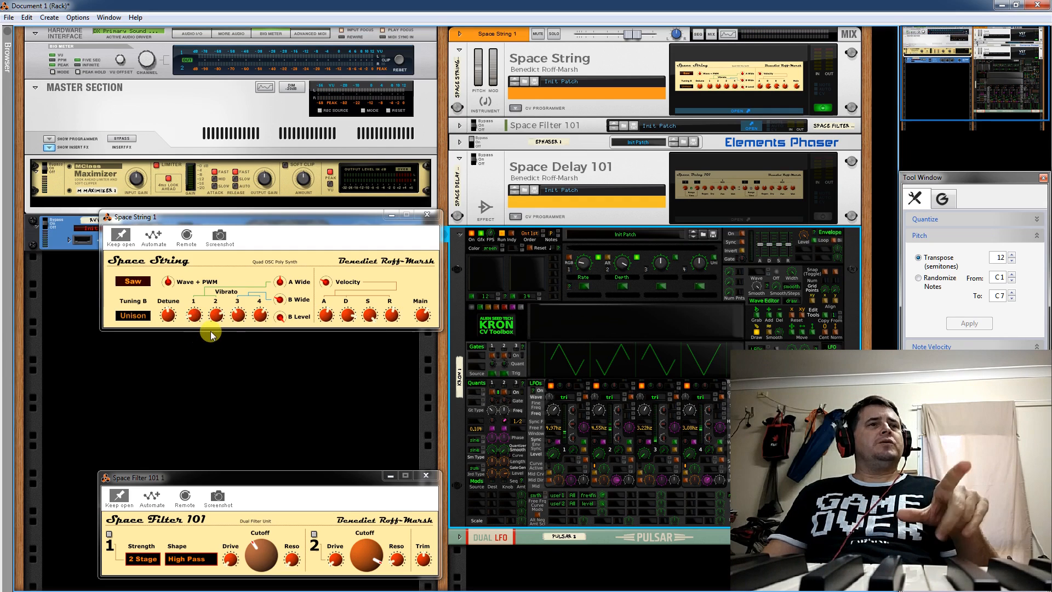
Step: Reset the free frequencies of KRON's LFOs to 1.00 Hz and toggle KRON off and on
{"action": "left_click", "coordinate": [558, 409], "text": "ctrl"}
{"action": "left_click", "coordinate": [599, 413], "text": "ctrl"}
{"action": "left_click", "coordinate": [647, 409], "text": "ctrl"}
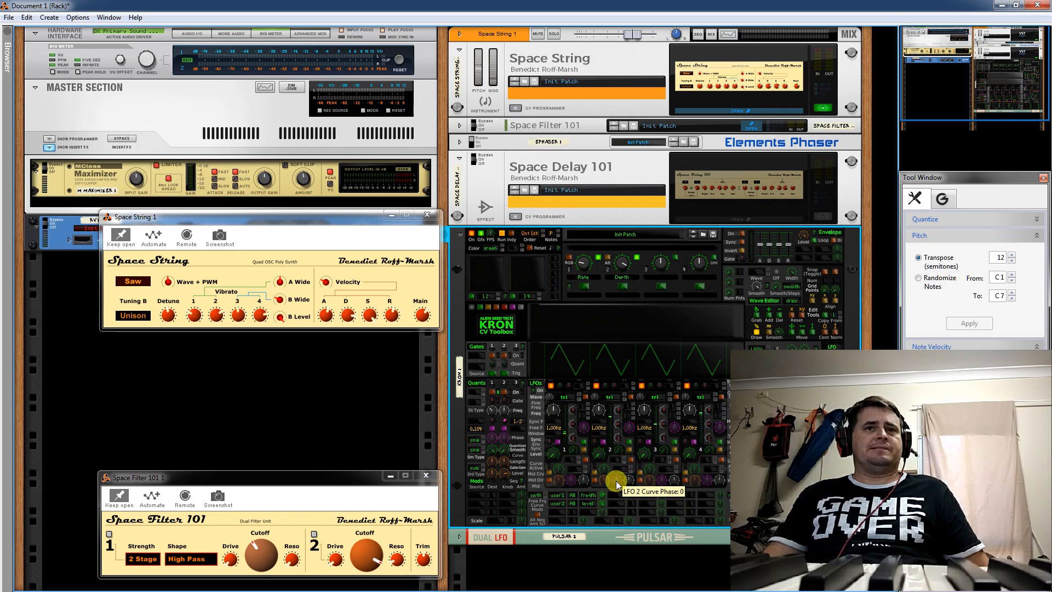
{"action": "left_click", "coordinate": [469, 235]}
{"action": "left_click", "coordinate": [469, 233]}
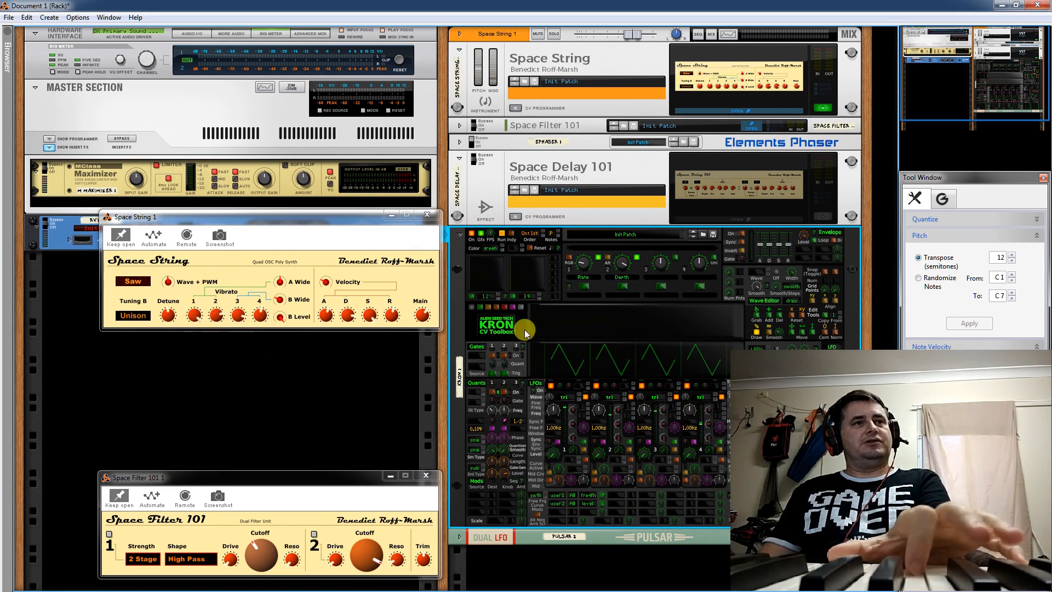
Step: Adjust KRON's Rate knob and slow its four LFOs to frequencies between about 0.07 and 0.11 Hz
{"action": "left_click_drag", "start_coordinate": [587, 260], "coordinate": [600, 228]}
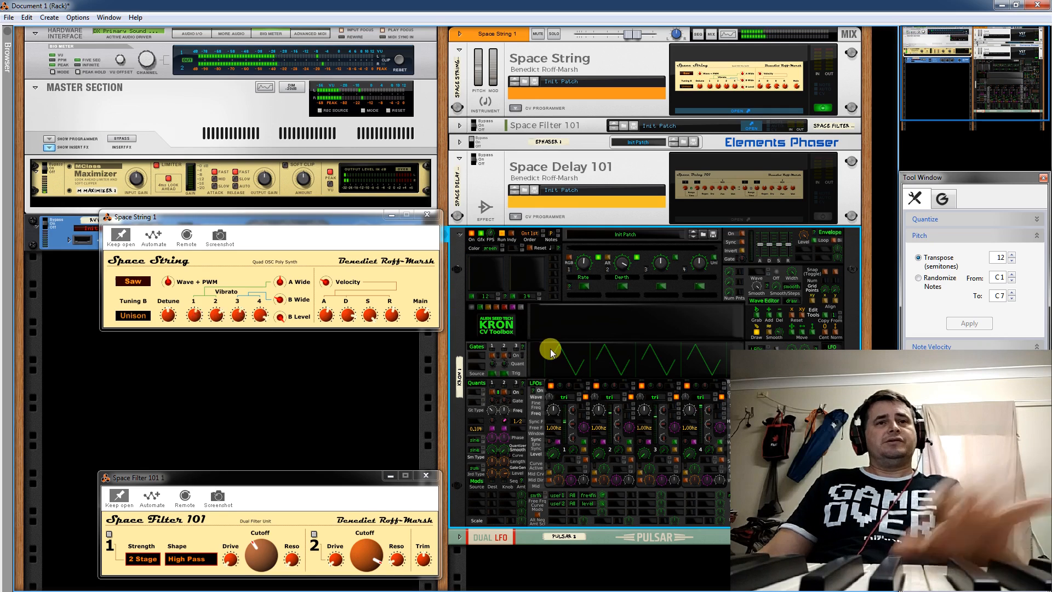
{"action": "left_click_drag", "start_coordinate": [555, 423], "coordinate": [563, 456]}
{"action": "left_click_drag", "start_coordinate": [600, 409], "coordinate": [651, 438]}
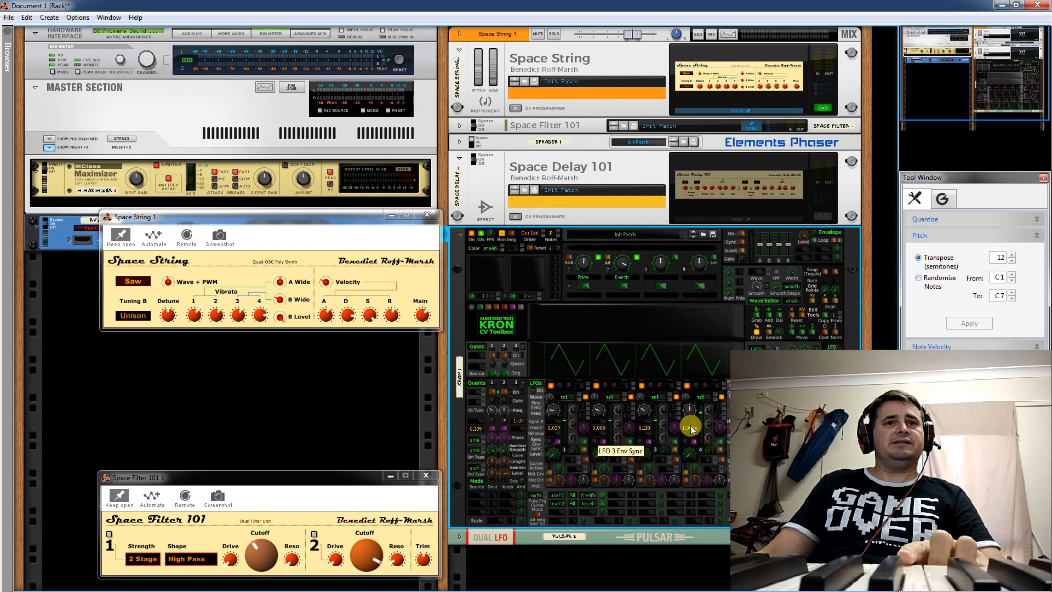
{"action": "left_click_drag", "start_coordinate": [689, 410], "coordinate": [686, 449]}
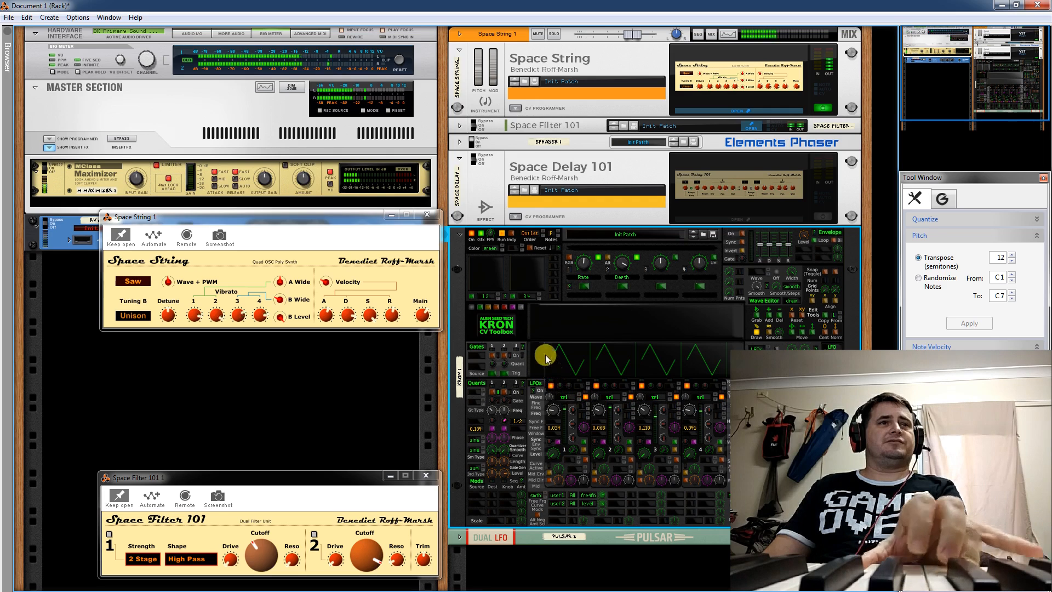
Step: Set KRON's Rate knob to 1.00 and turn up its Depth knob
{"action": "left_click_drag", "start_coordinate": [584, 266], "coordinate": [573, 127]}
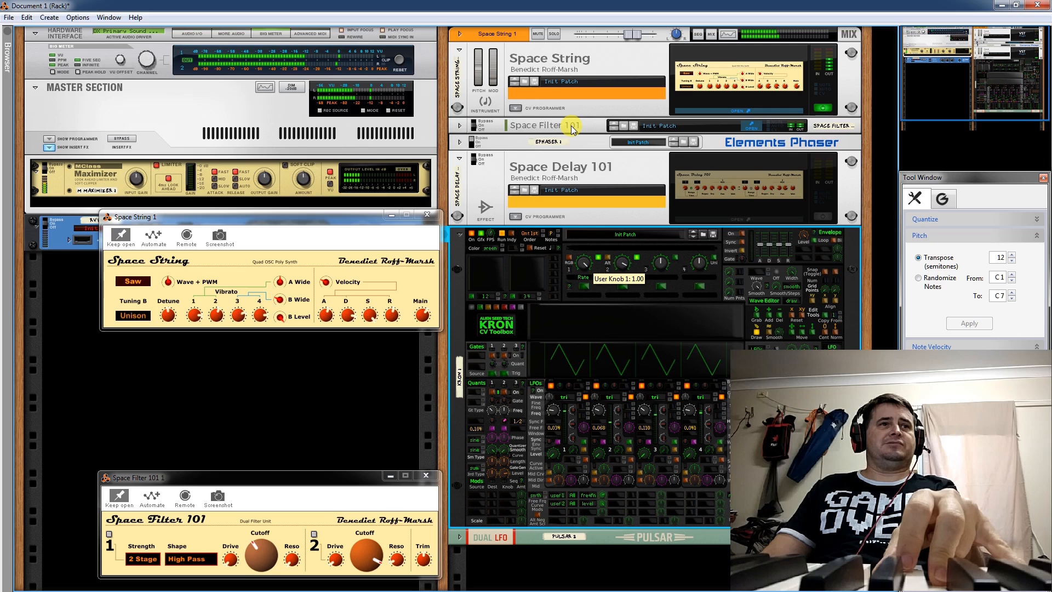
{"action": "left_click_drag", "start_coordinate": [622, 263], "coordinate": [605, 184]}
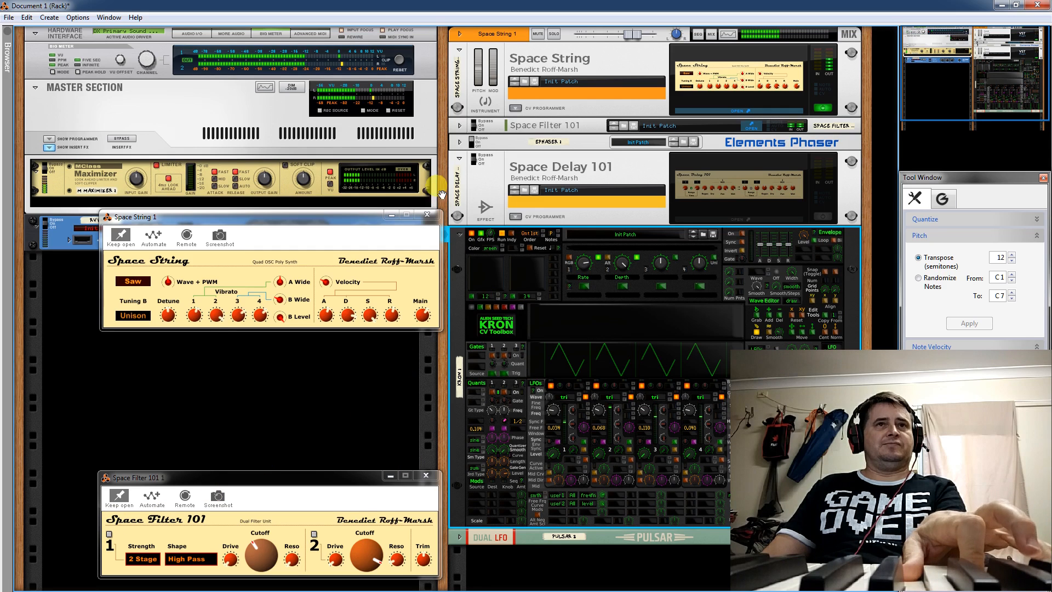
Step: Enable both filters in Space Filter 101 for comparison and disable them again
{"action": "left_click", "coordinate": [110, 533]}
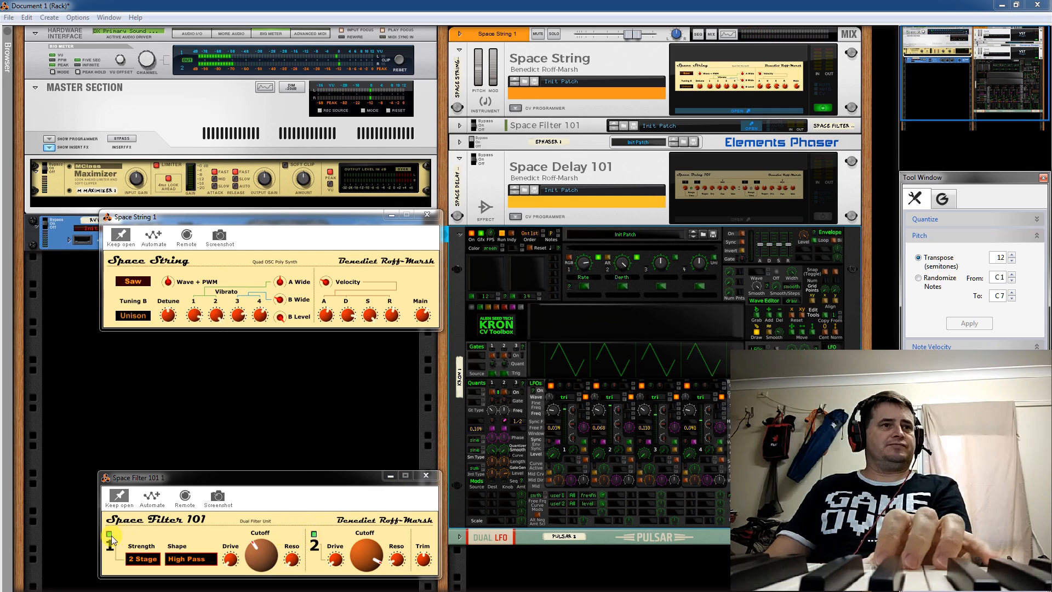
{"action": "left_click", "coordinate": [110, 535]}
{"action": "left_click", "coordinate": [314, 535]}
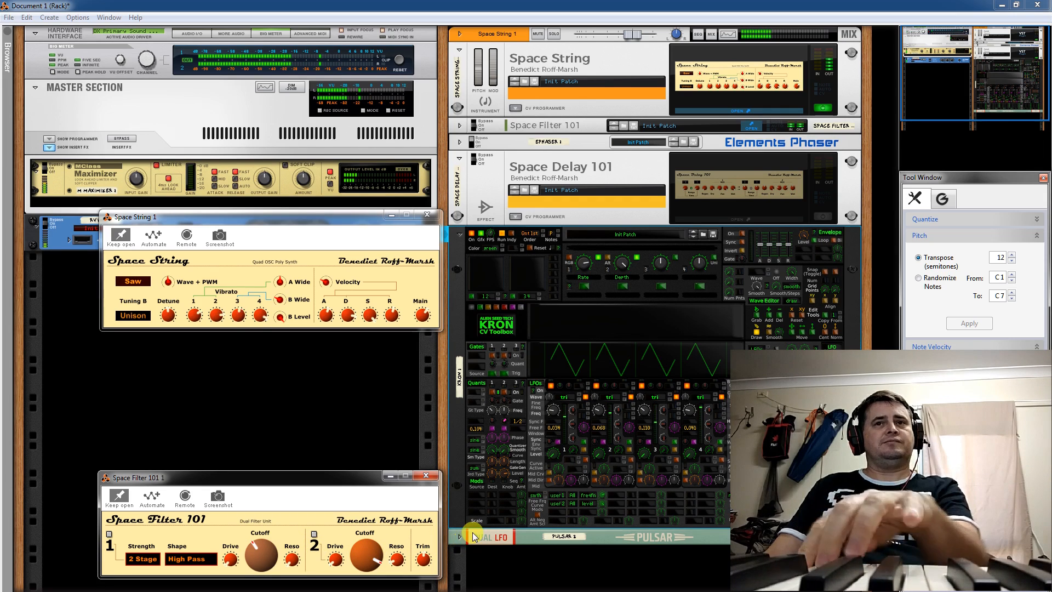
Step: Turn down KRON's Depth knob to reduce the LFO modulation of Space String
{"action": "left_click", "coordinate": [586, 399]}
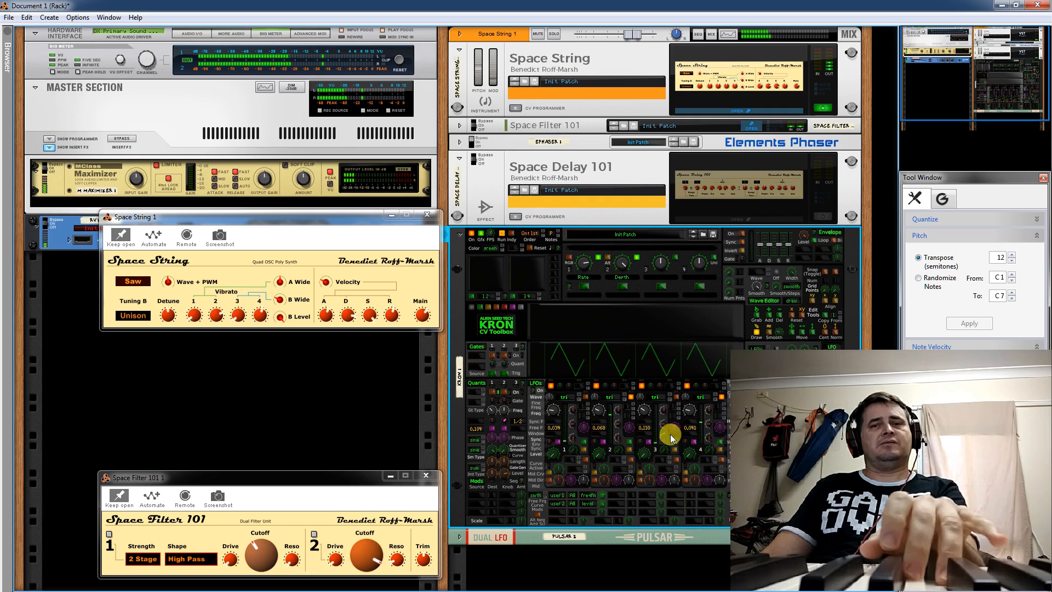
{"action": "left_click_drag", "start_coordinate": [626, 265], "coordinate": [621, 329]}
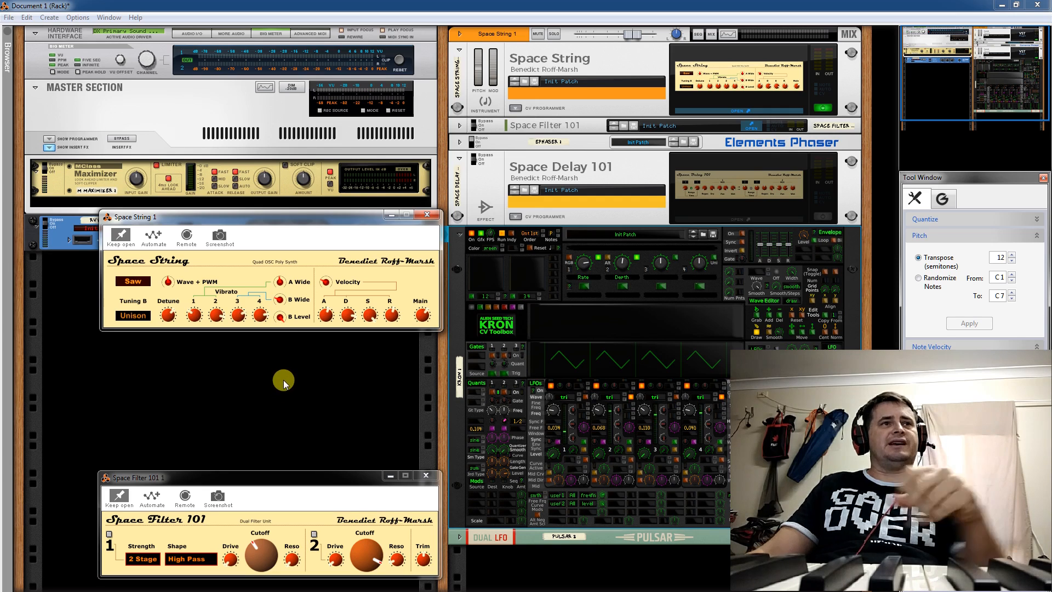
{"action": "left_click", "coordinate": [281, 318]}
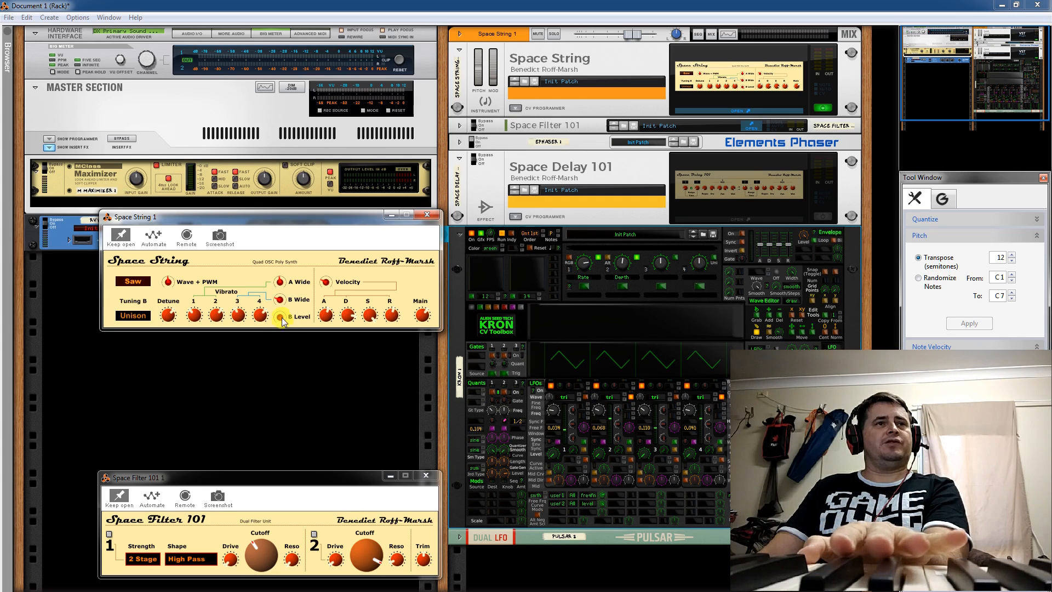
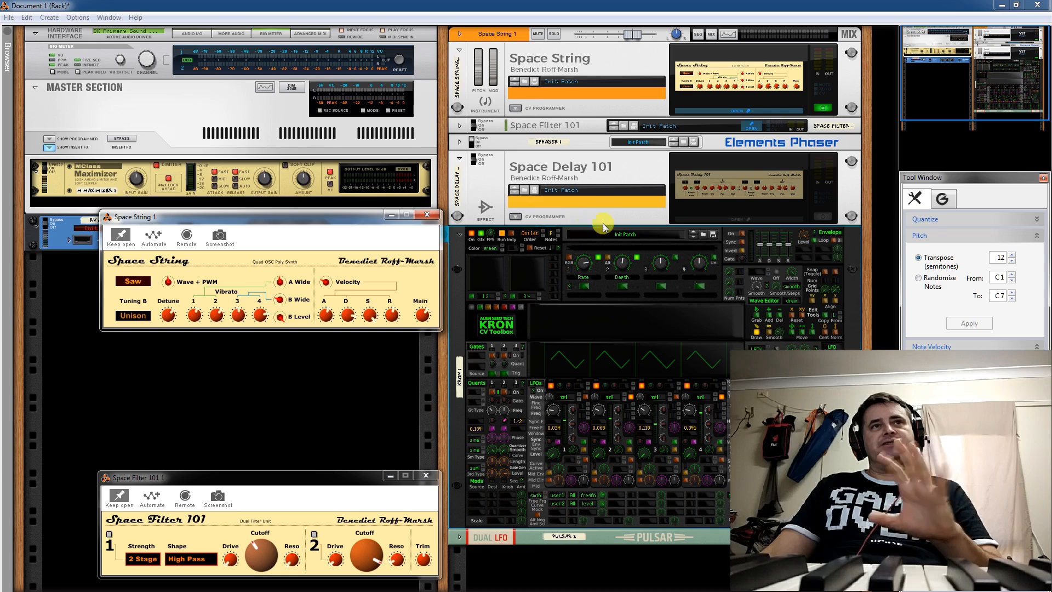
Step: Delete the KRON CV Toolbox from the rack and collapse Space Delay 101
{"action": "left_click", "coordinate": [461, 258]}
{"action": "key", "text": "Delete"}
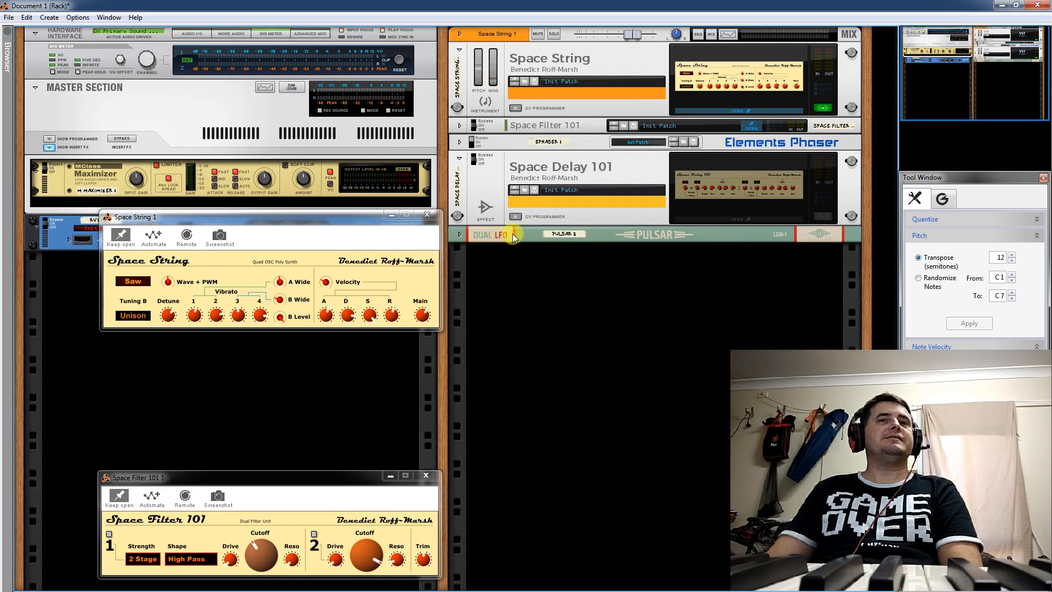
{"action": "left_click", "coordinate": [459, 161]}
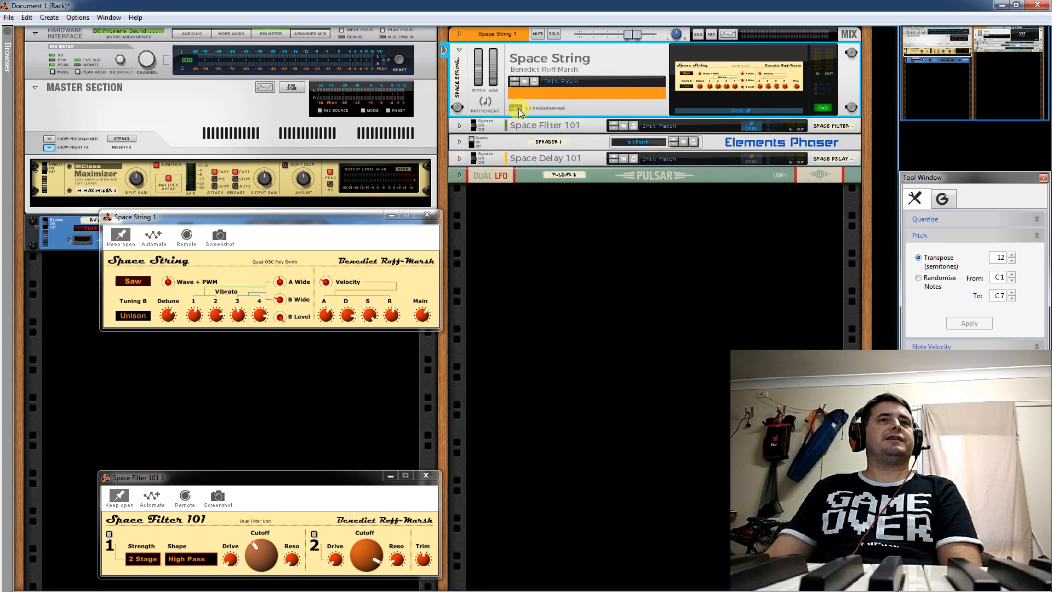
Step: Show Space String's CV Programmer and add another Pulsar Dual LFO below the existing one
{"action": "left_click", "coordinate": [519, 109]}
{"action": "right_click", "coordinate": [530, 333]}
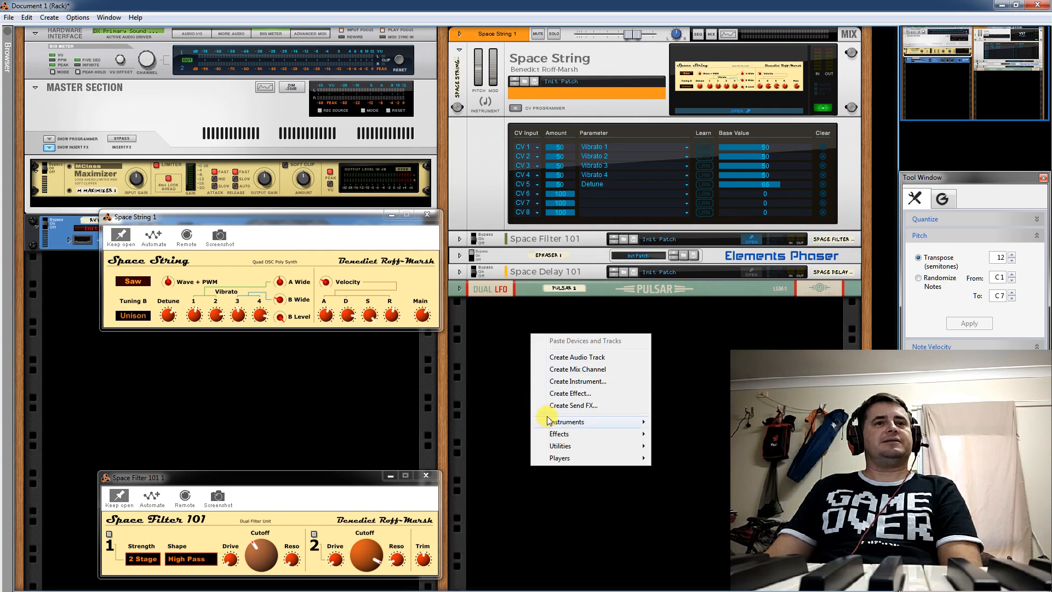
{"action": "mouse_move", "coordinate": [567, 445]}
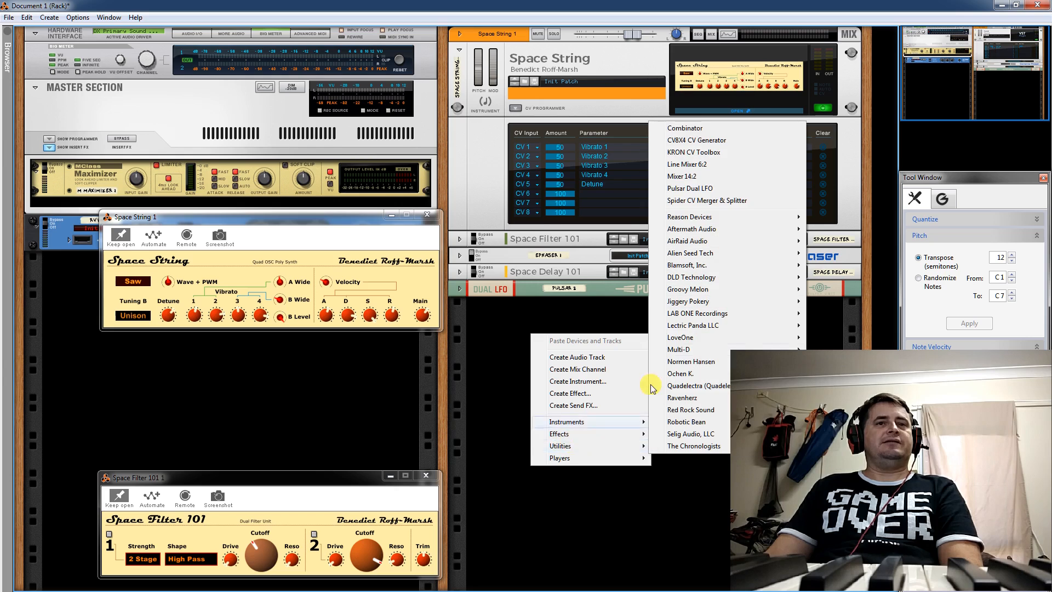
{"action": "left_click", "coordinate": [680, 186]}
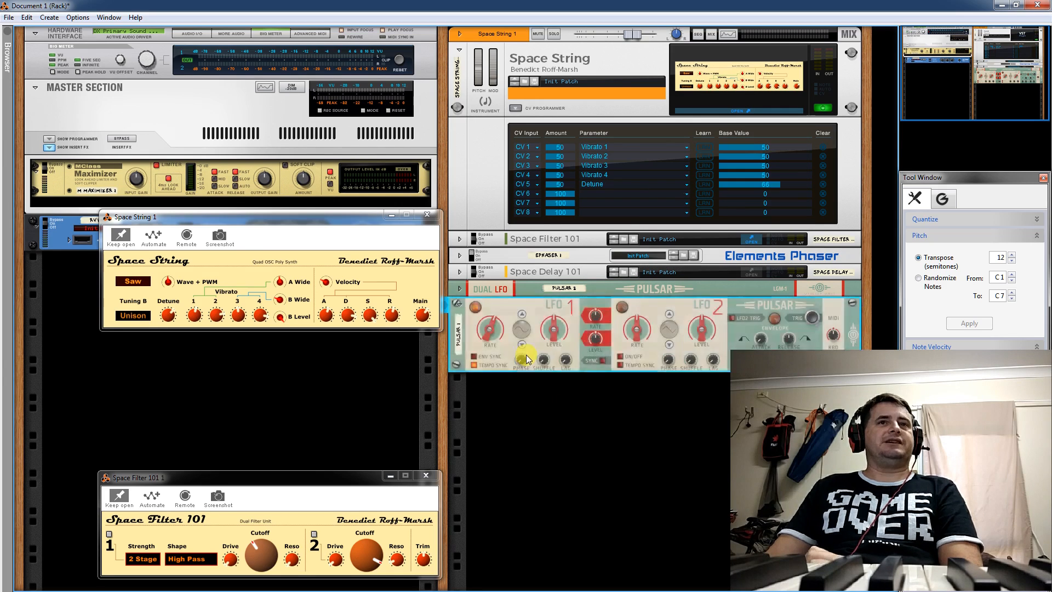
Step: Switch LFO 1 of the new Pulsar from tempo sync to a free rate and turn the rack around to its rear
{"action": "left_click", "coordinate": [498, 270]}
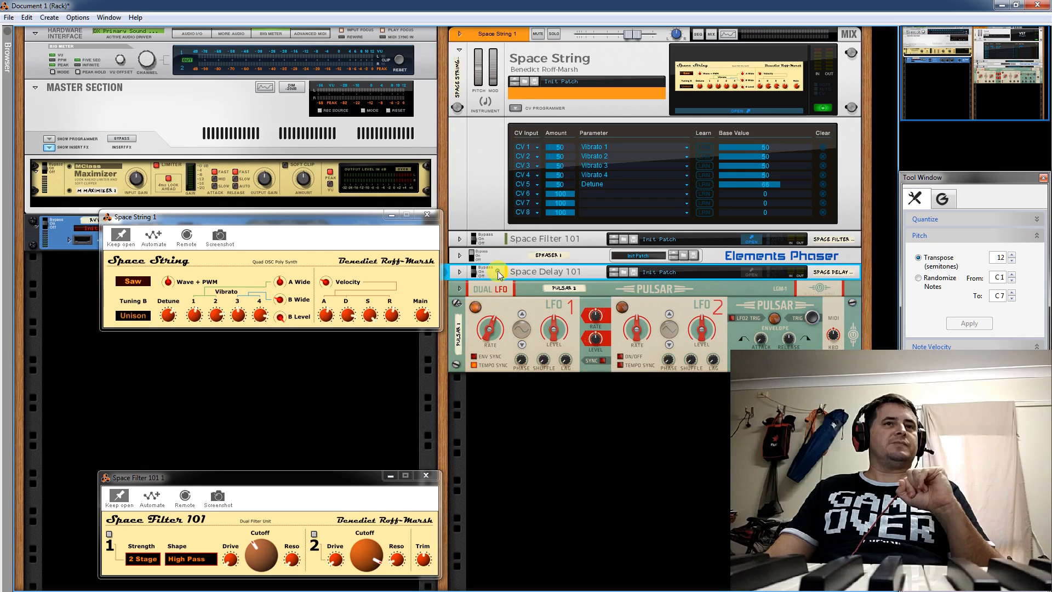
{"action": "left_click", "coordinate": [482, 330]}
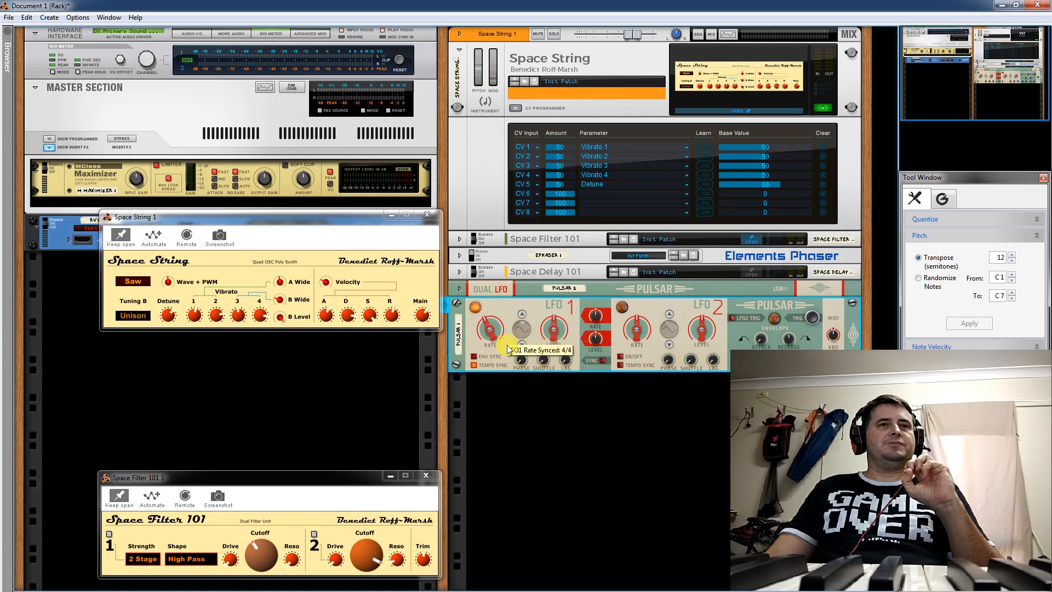
{"action": "left_click", "coordinate": [474, 363]}
{"action": "left_click_drag", "start_coordinate": [491, 338], "coordinate": [492, 343]}
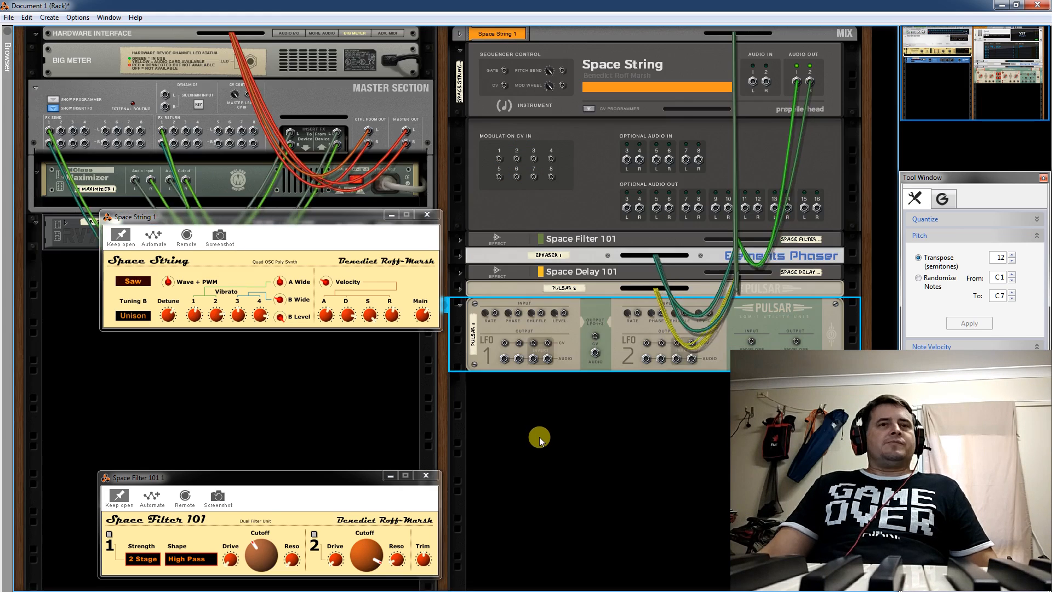
{"action": "key", "text": "Tab"}
{"action": "right_click", "coordinate": [536, 410]}
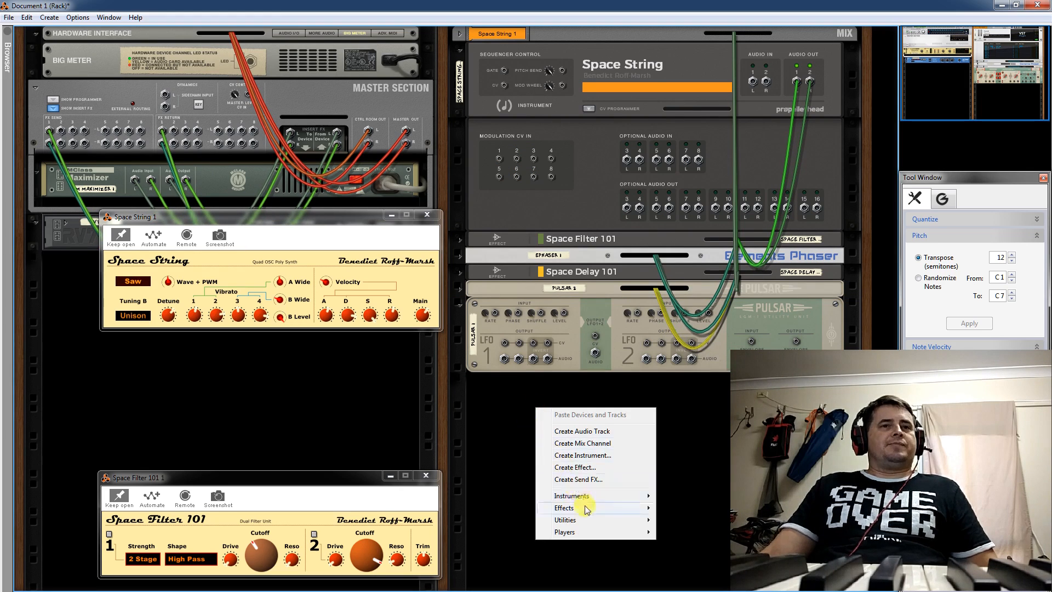
{"action": "mouse_move", "coordinate": [591, 516]}
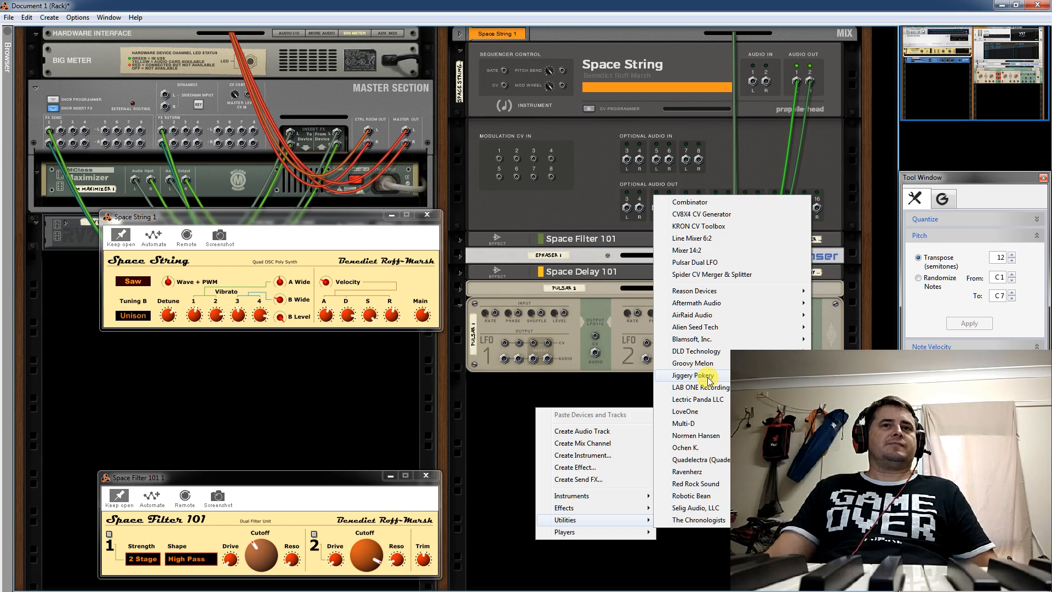
{"action": "left_click", "coordinate": [493, 400]}
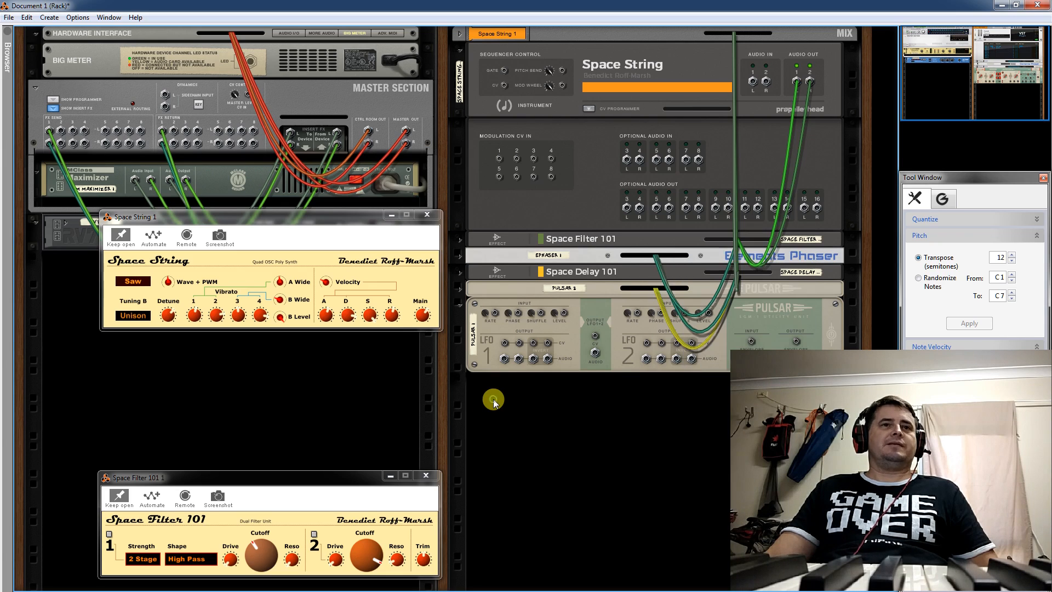
Step: Add a LOLTH CV Delay Splitter from the browser's utilities below the new Pulsar and close the browser
{"action": "left_click", "coordinate": [7, 38]}
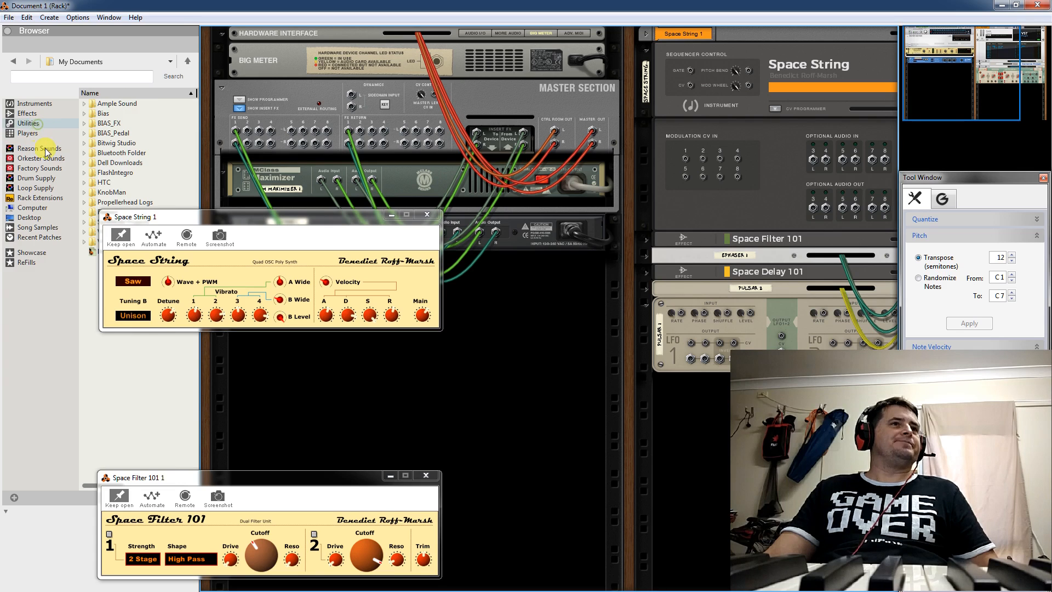
{"action": "left_click", "coordinate": [28, 123]}
{"action": "left_click_drag", "start_coordinate": [193, 193], "coordinate": [191, 312]}
{"action": "left_click_drag", "start_coordinate": [144, 382], "coordinate": [716, 417]}
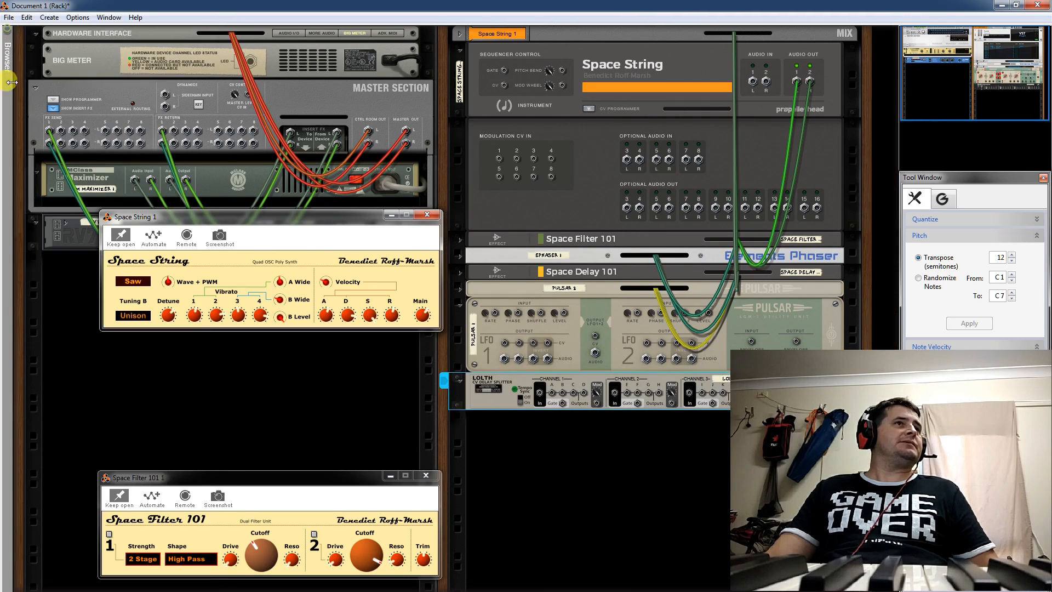
{"action": "left_click", "coordinate": [8, 31]}
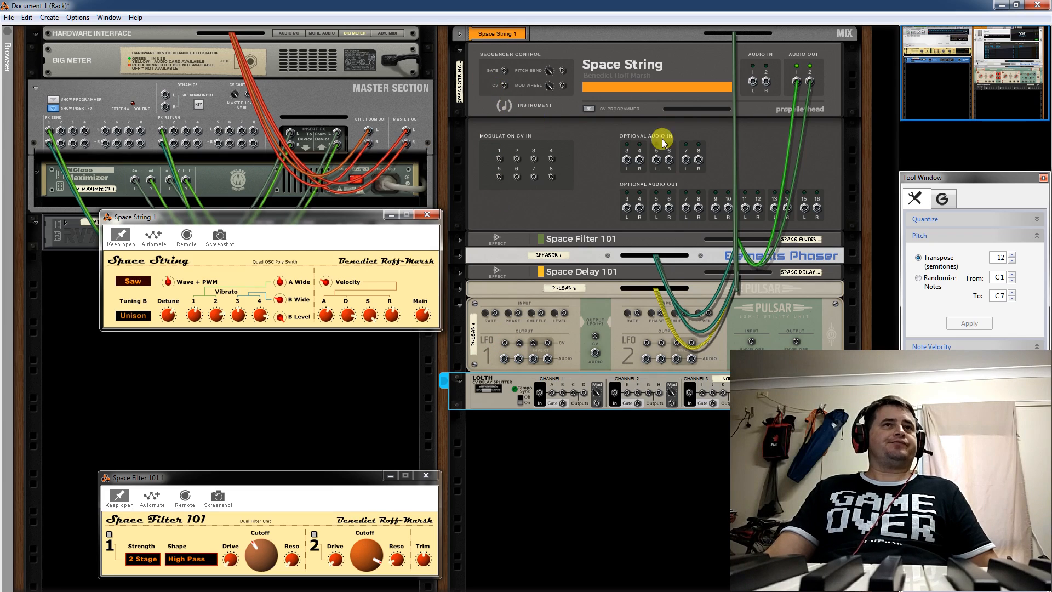
Step: Cable the new Pulsar's LFO 1 CV output to LOLTH's Channel 1 input and check LOLTH's front panel
{"action": "left_click", "coordinate": [591, 110]}
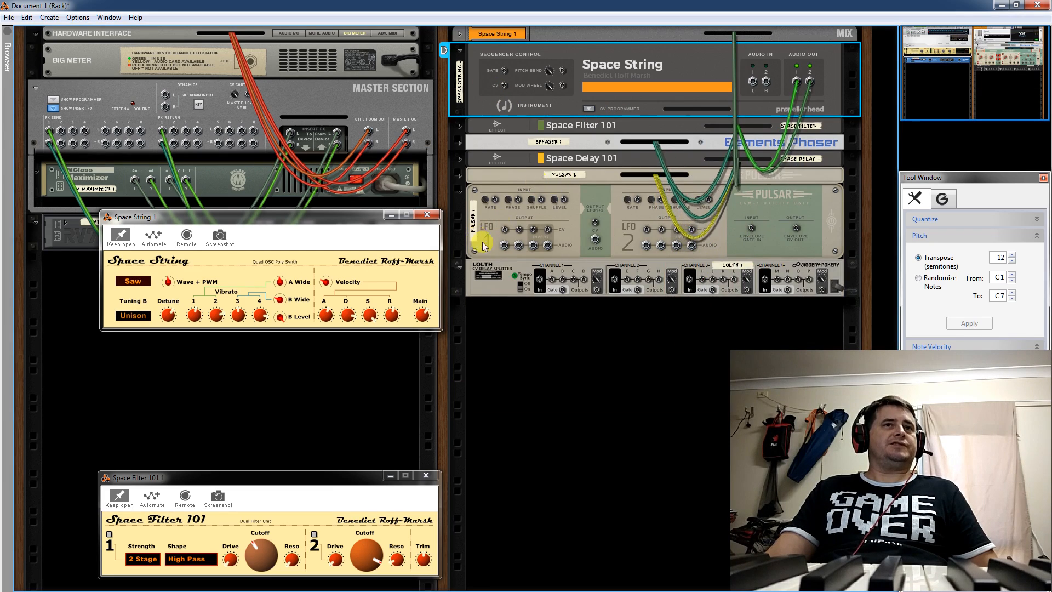
{"action": "left_click_drag", "start_coordinate": [505, 230], "coordinate": [539, 284]}
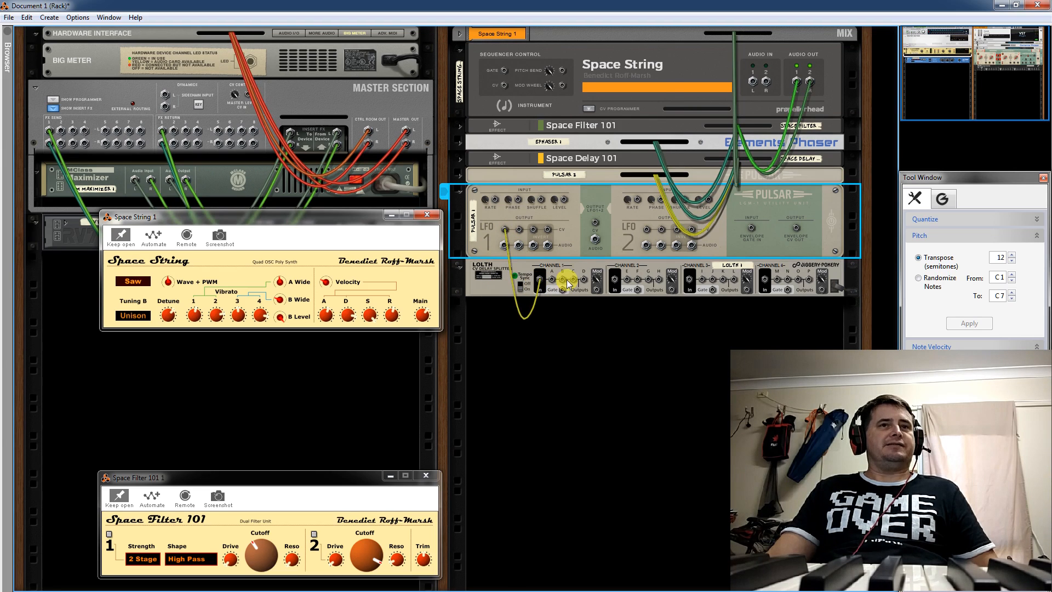
{"action": "key", "text": "Tab"}
{"action": "left_click", "coordinate": [499, 289]}
{"action": "key", "text": "Tab"}
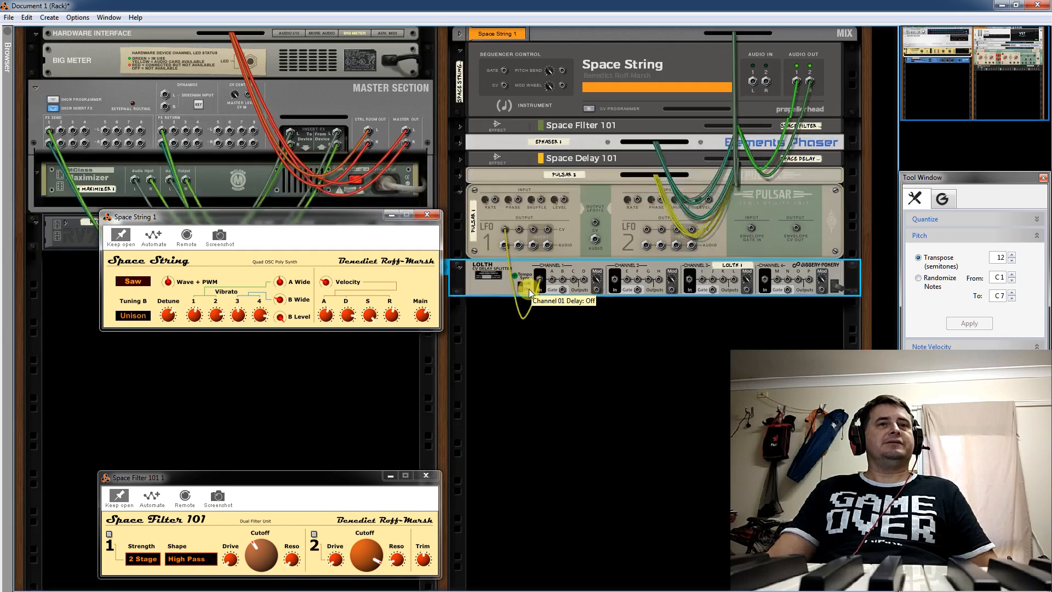
{"action": "key", "text": "Tab"}
{"action": "key", "text": "Tab"}
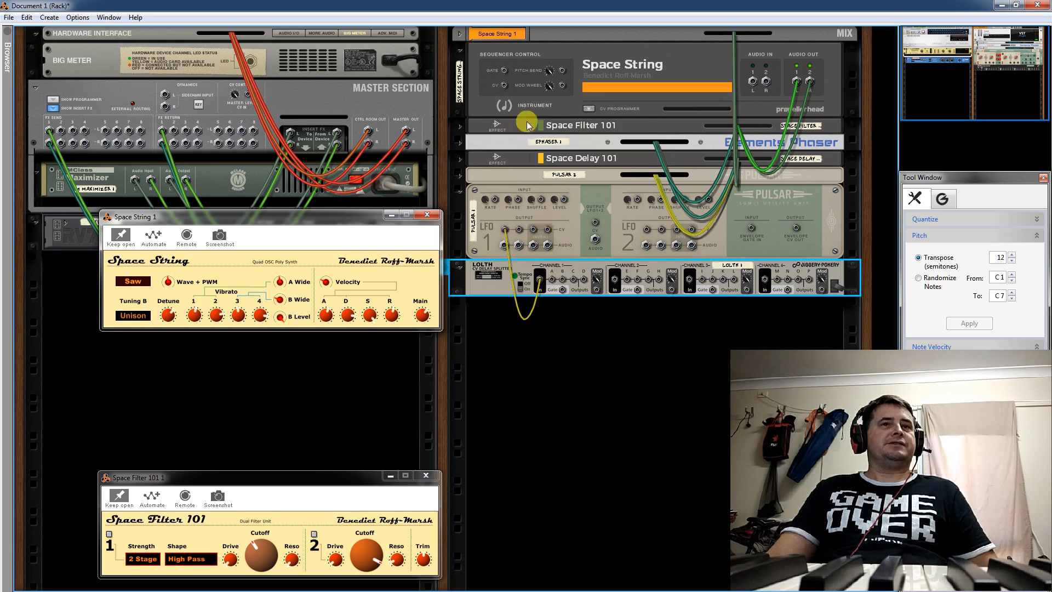
Step: Cable one output from each of LOLTH's four channels to Space String's Modulation CV inputs 1 to 4, and collapse the new Pulsar
{"action": "left_click", "coordinate": [587, 109]}
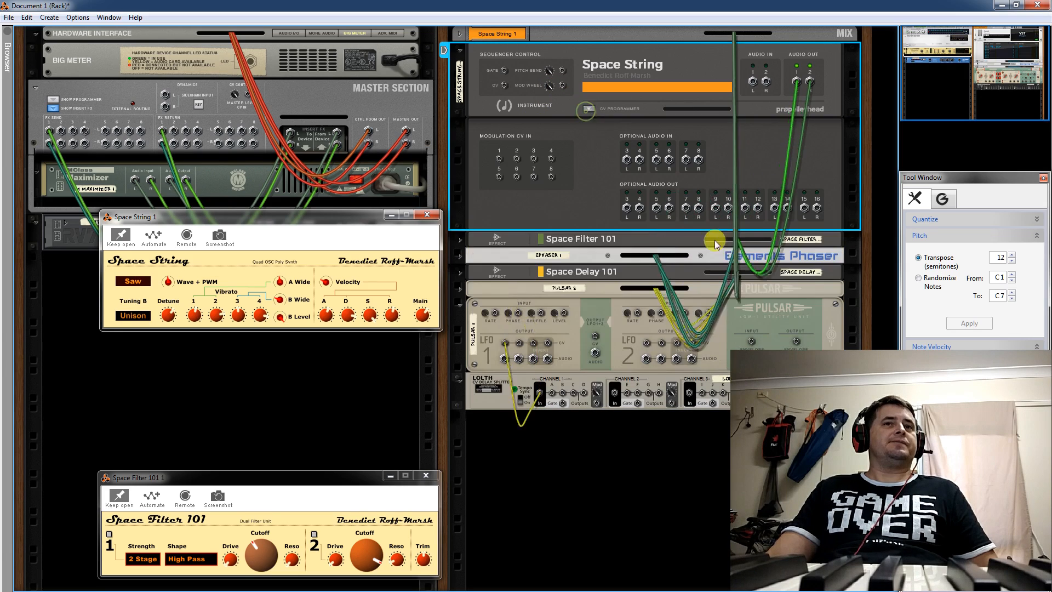
{"action": "left_click", "coordinate": [559, 387]}
{"action": "left_click_drag", "start_coordinate": [542, 292], "coordinate": [616, 394]}
{"action": "left_click", "coordinate": [462, 311]}
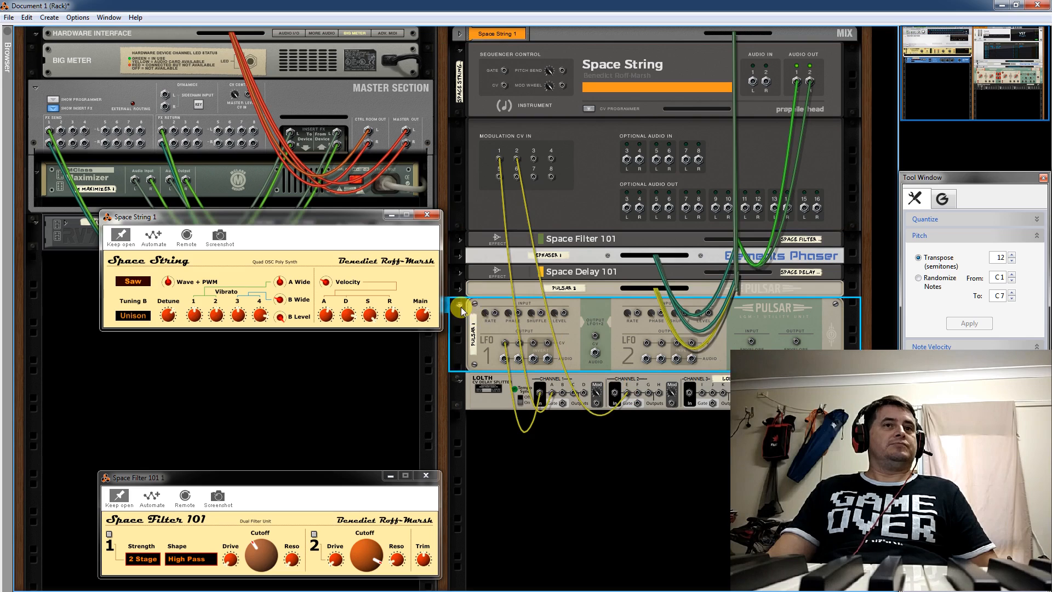
{"action": "left_click_drag", "start_coordinate": [702, 336], "coordinate": [747, 335]}
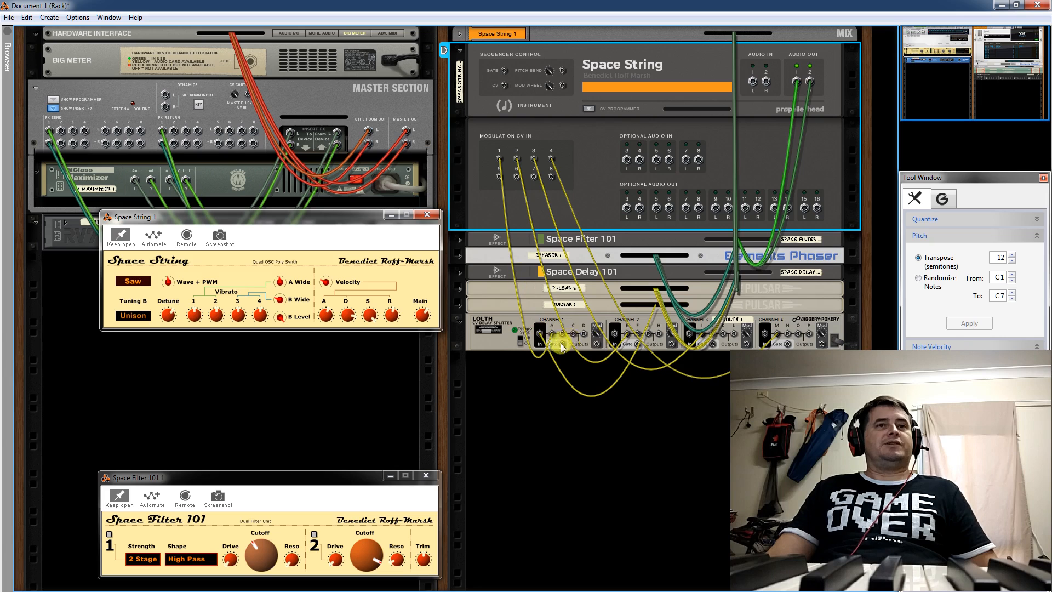
Step: Turn off LOLTH's tempo sync and increase its Channel 2 delay
{"action": "key", "text": "Tab"}
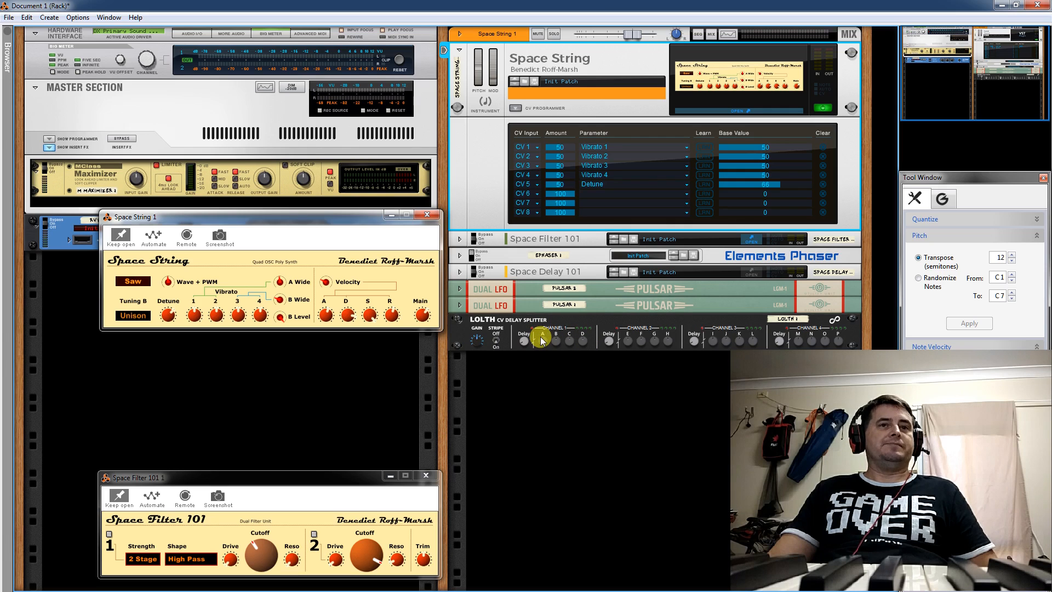
{"action": "left_click", "coordinate": [609, 341]}
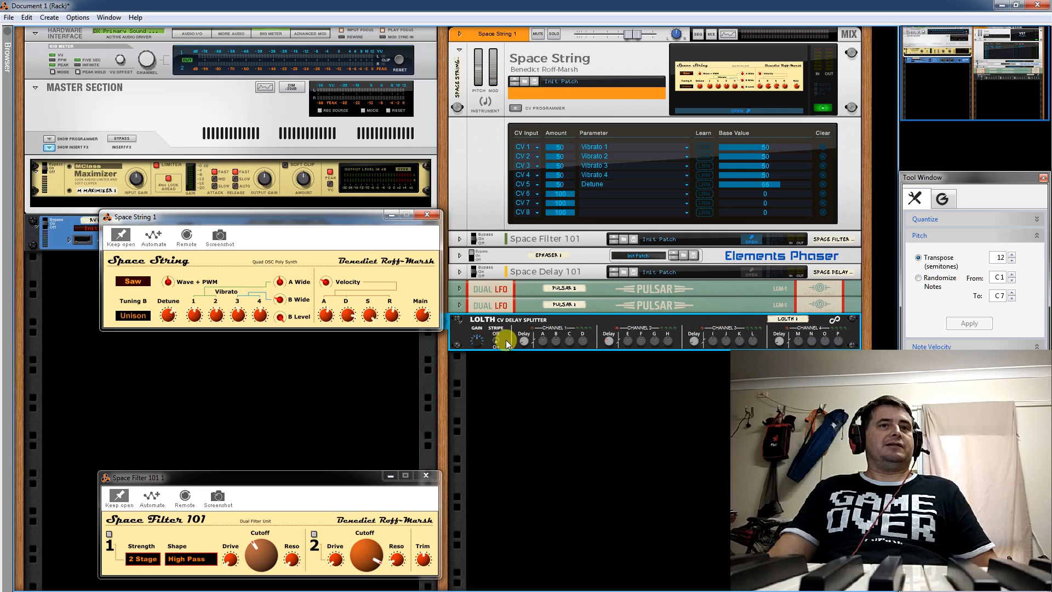
{"action": "key", "text": "Tab"}
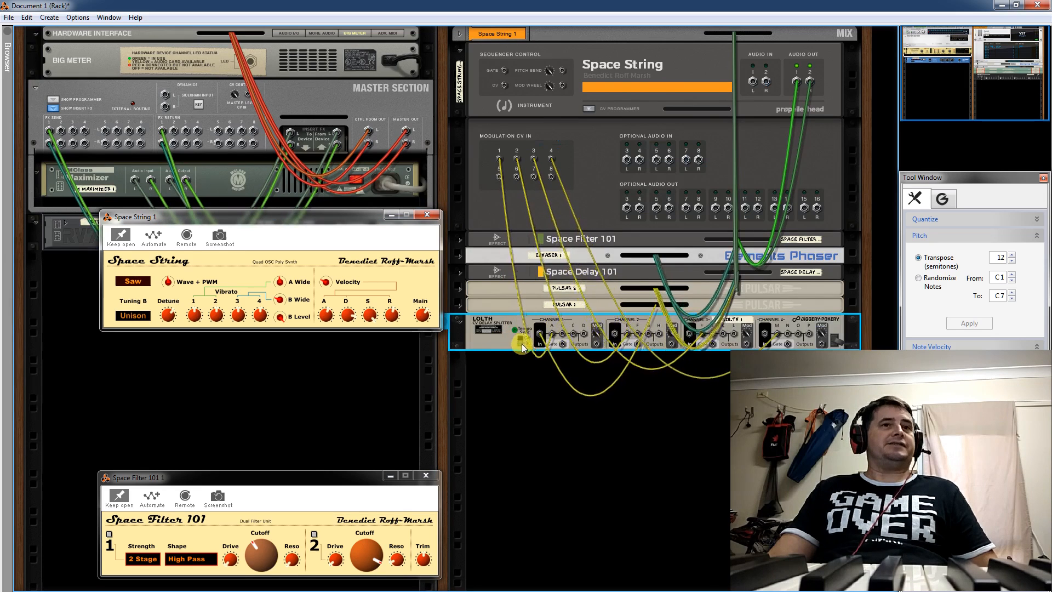
{"action": "key", "text": "Tab"}
{"action": "left_click_drag", "start_coordinate": [608, 342], "coordinate": [611, 317]}
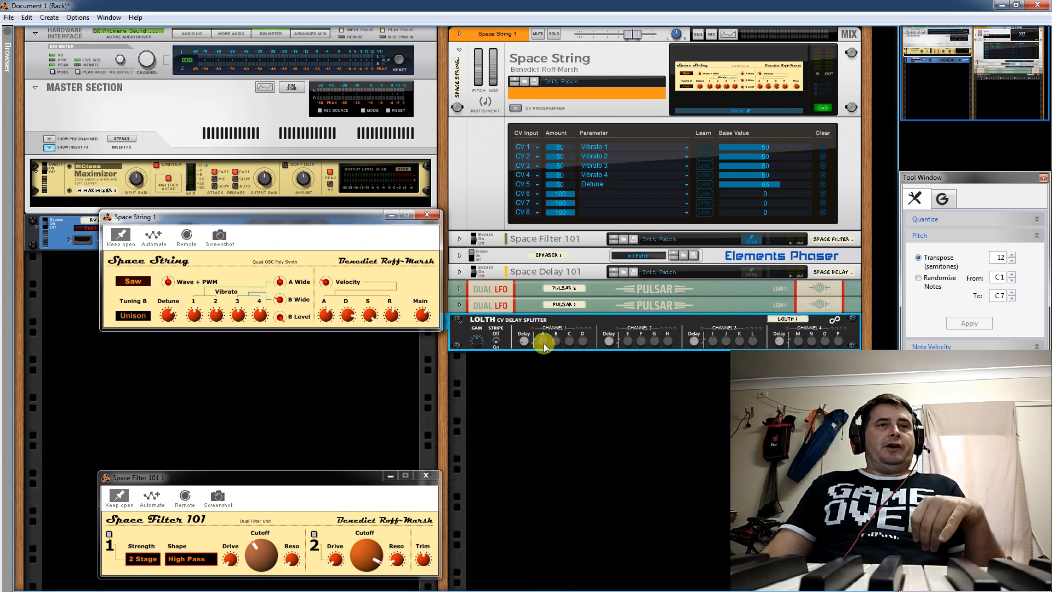
Step: Check LOLTH's rear cabling and turn up the level of its Channel 4 output M
{"action": "key", "text": "Tab"}
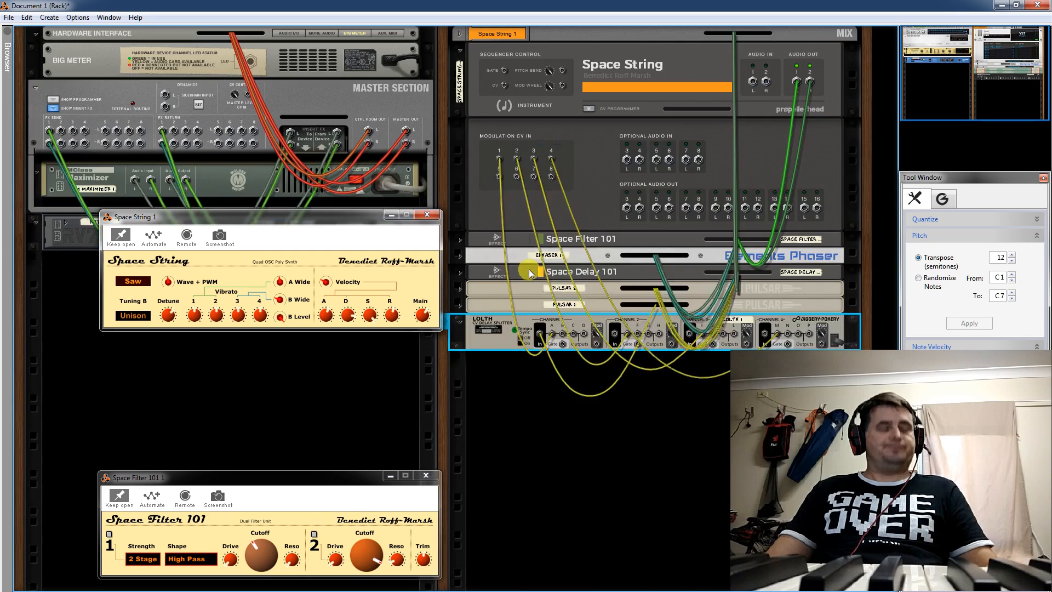
{"action": "key", "text": "Tab"}
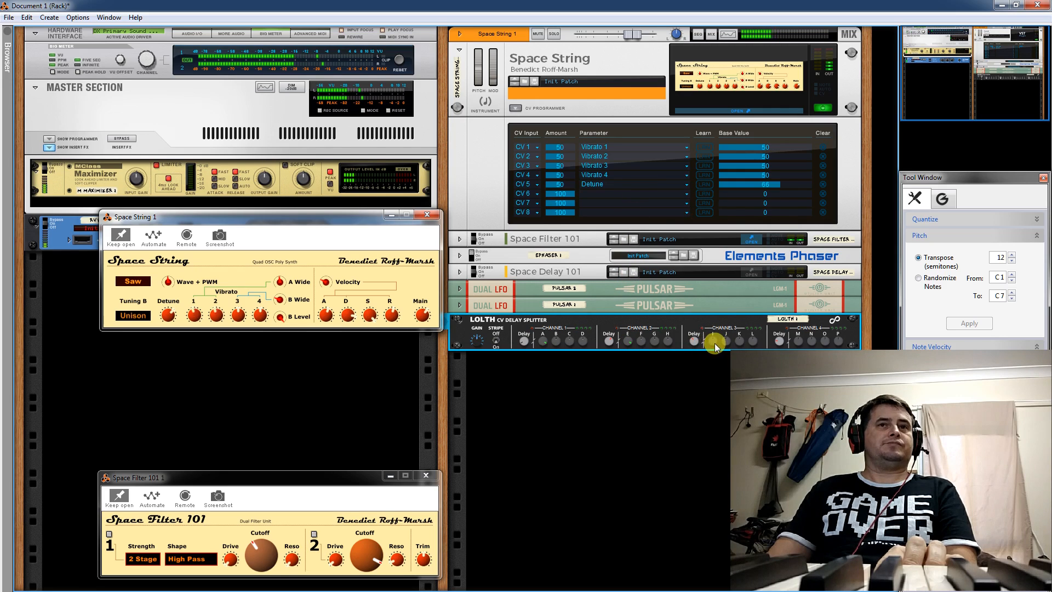
{"action": "left_click_drag", "start_coordinate": [801, 342], "coordinate": [800, 196]}
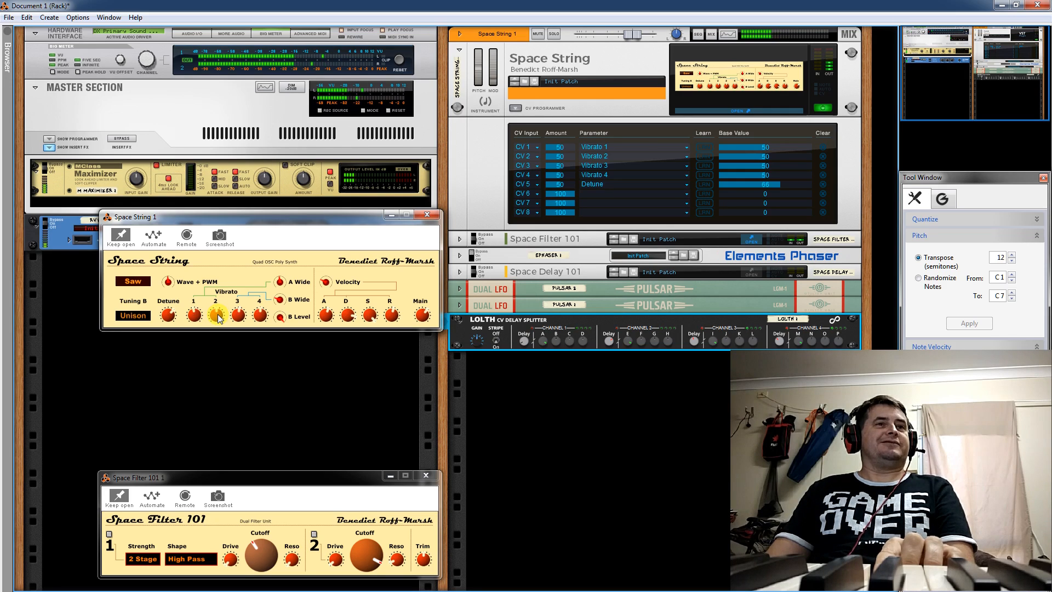
Step: Expand the lower Pulsar, set its LFO 1 level to 0%, and set LOLTH's Channel 2 delay to 632.6 ms
{"action": "left_click", "coordinate": [460, 307]}
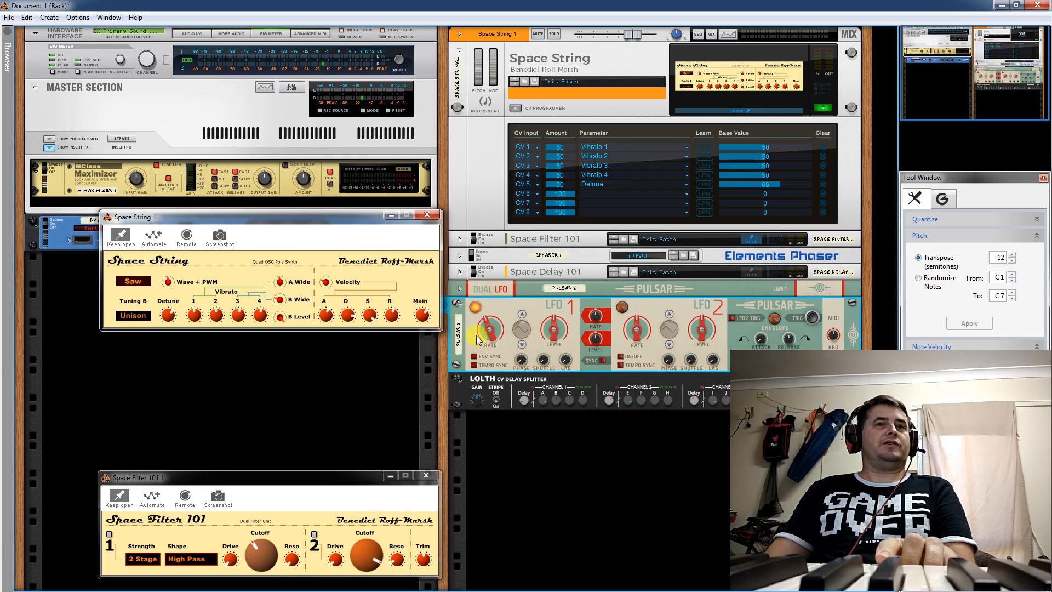
{"action": "left_click_drag", "start_coordinate": [554, 352], "coordinate": [565, 460]}
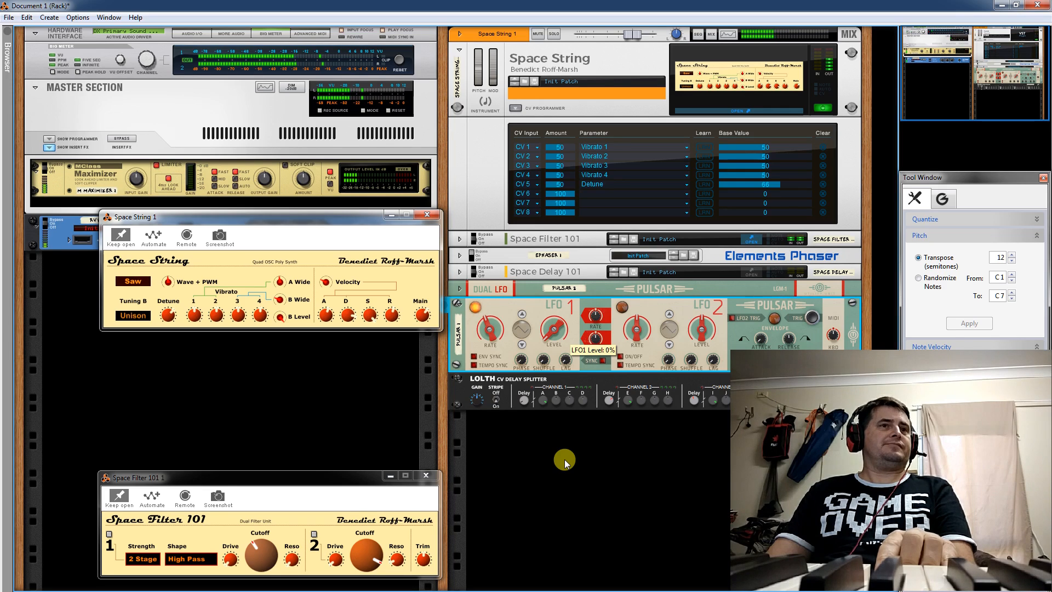
{"action": "left_click", "coordinate": [610, 400]}
{"action": "left_click_drag", "start_coordinate": [610, 399], "coordinate": [613, 419]}
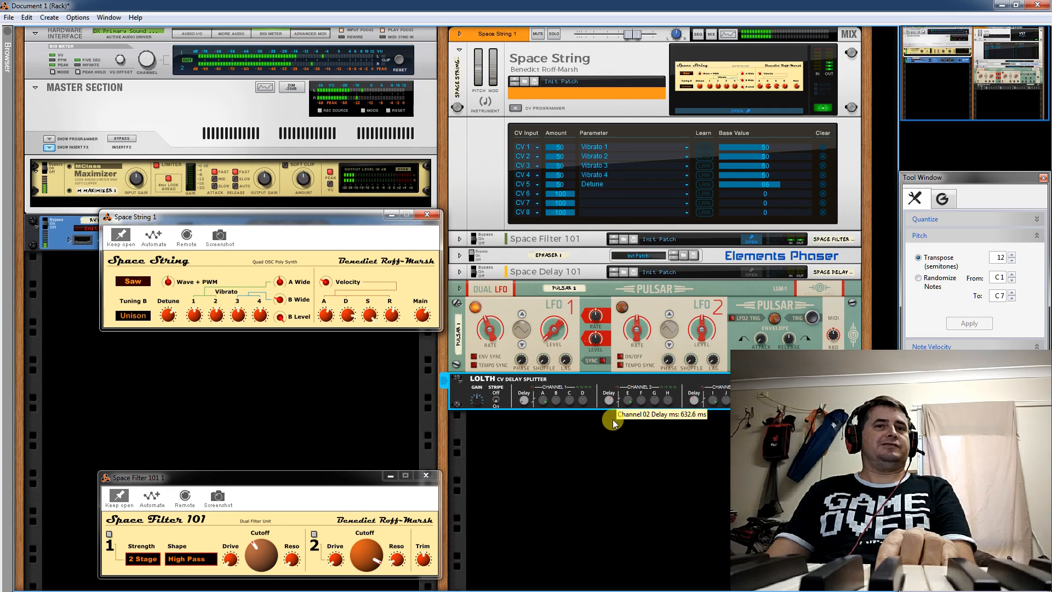
Step: Raise the LFO 1 level on the expanded Pulsar and try out different LFO 1 waveforms
{"action": "left_click_drag", "start_coordinate": [554, 331], "coordinate": [534, 183]}
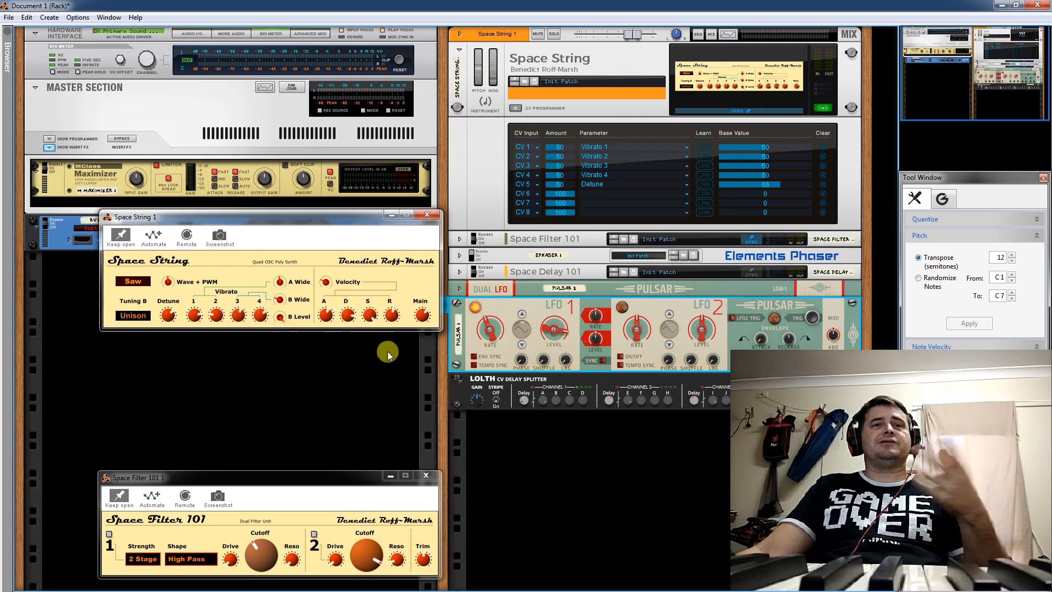
{"action": "left_click", "coordinate": [522, 315]}
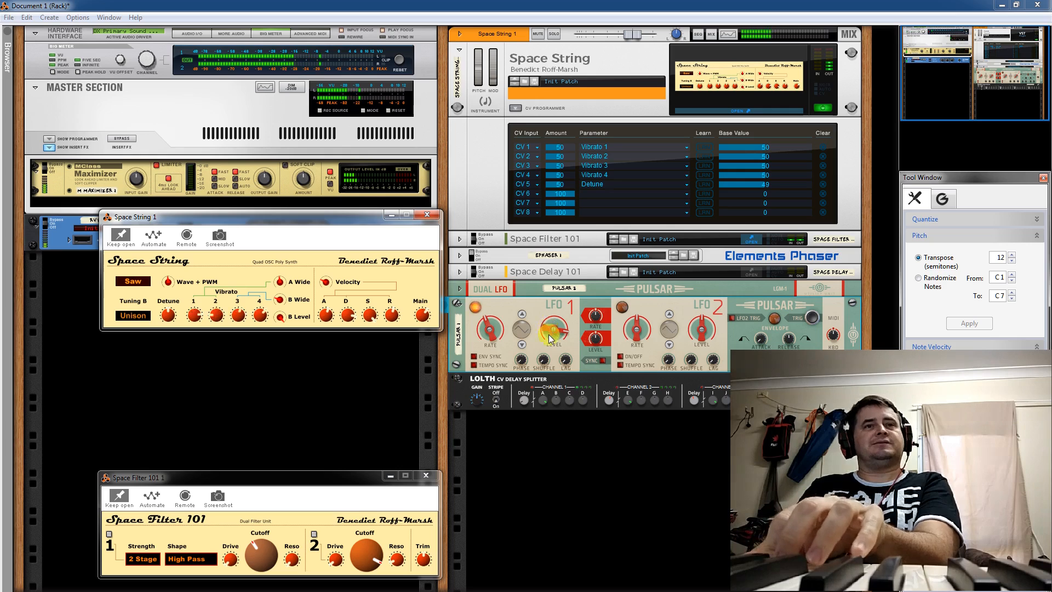
{"action": "left_click", "coordinate": [524, 314]}
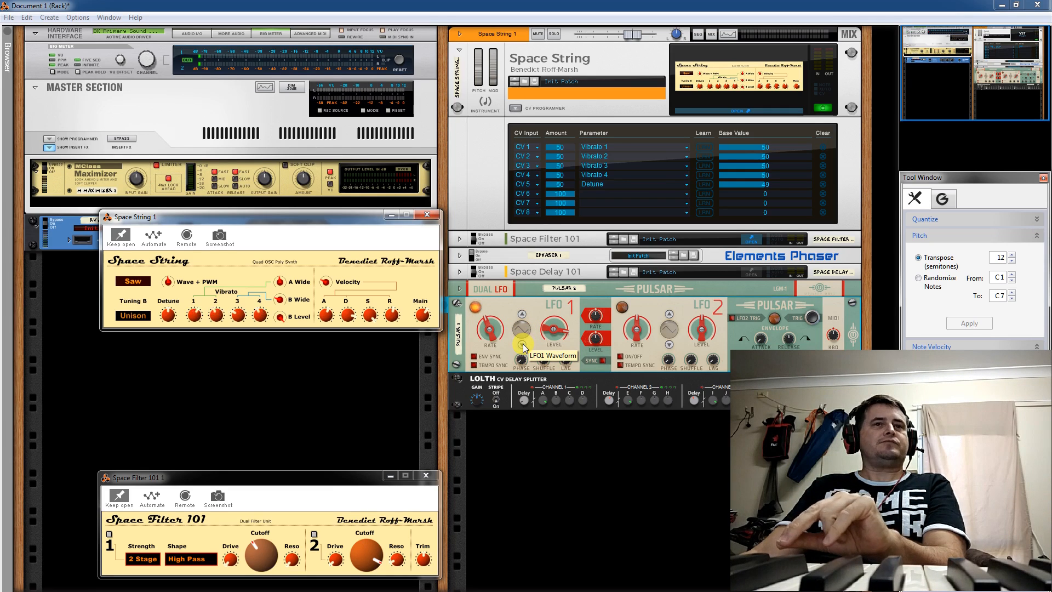
{"action": "left_click", "coordinate": [522, 344]}
{"action": "left_click", "coordinate": [523, 344]}
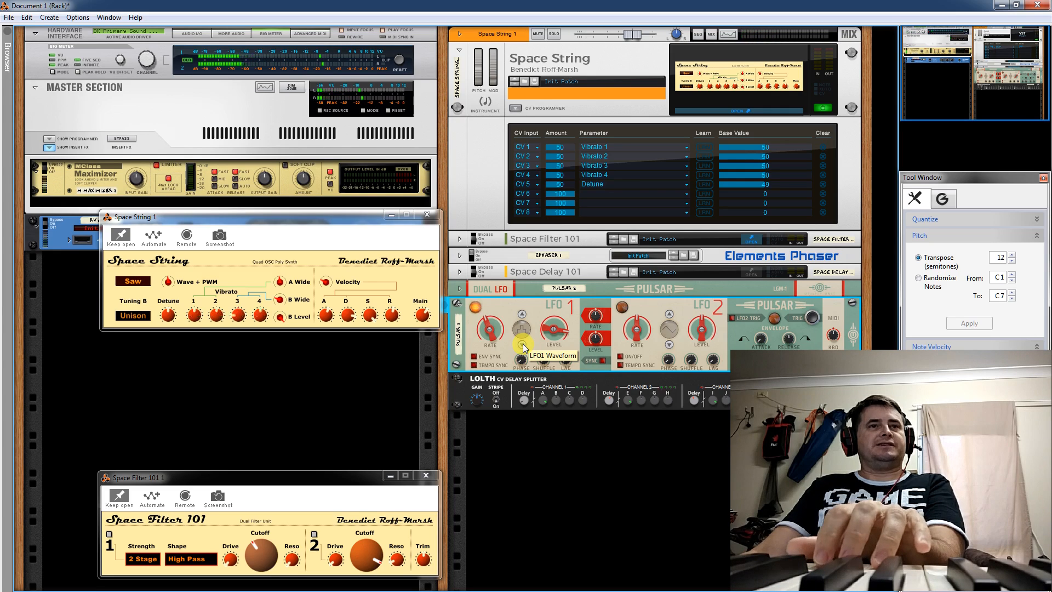
{"action": "left_click", "coordinate": [523, 343]}
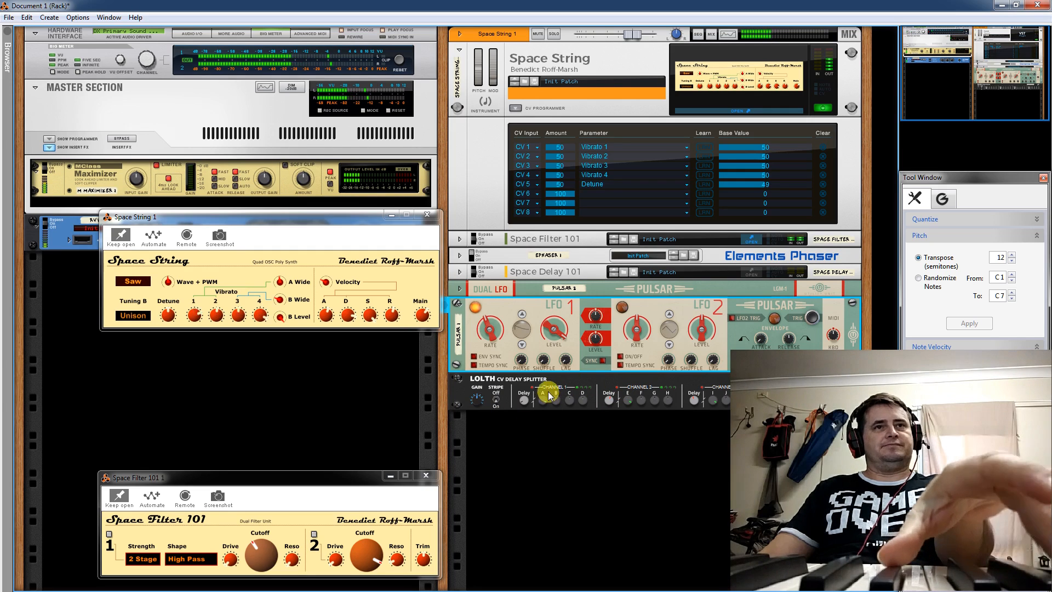
Step: Set the expanded Pulsar's LFO 1 level to 0%
{"action": "left_click_drag", "start_coordinate": [555, 327], "coordinate": [551, 355]}
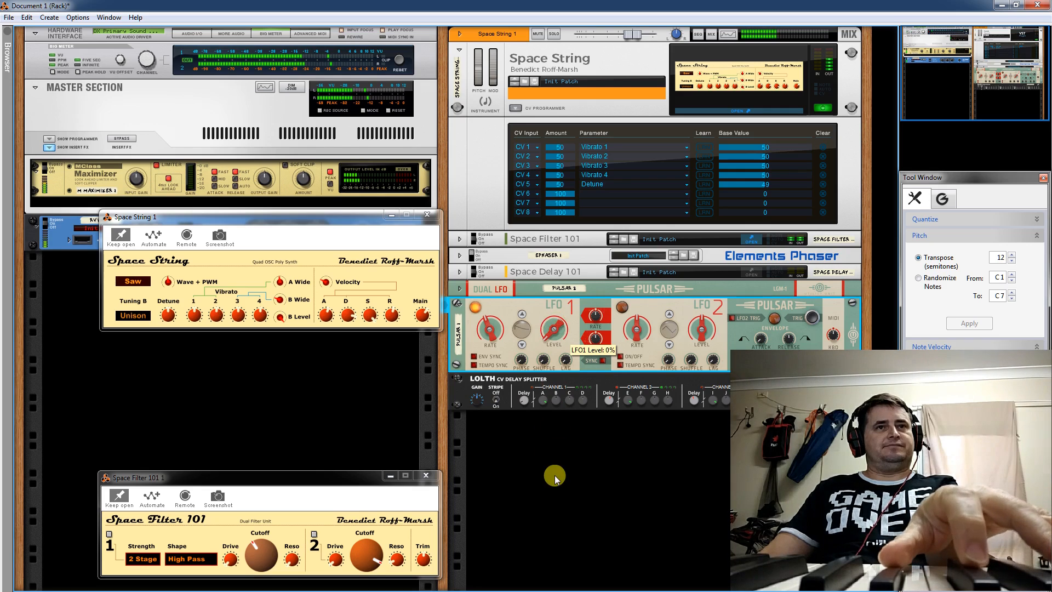
{"action": "mouse_move", "coordinate": [531, 355]}
{"action": "left_mouse_down"}
{"action": "mouse_move", "coordinate": [532, 373]}
{"action": "mouse_move", "coordinate": [534, 360]}
{"action": "left_mouse_up"}
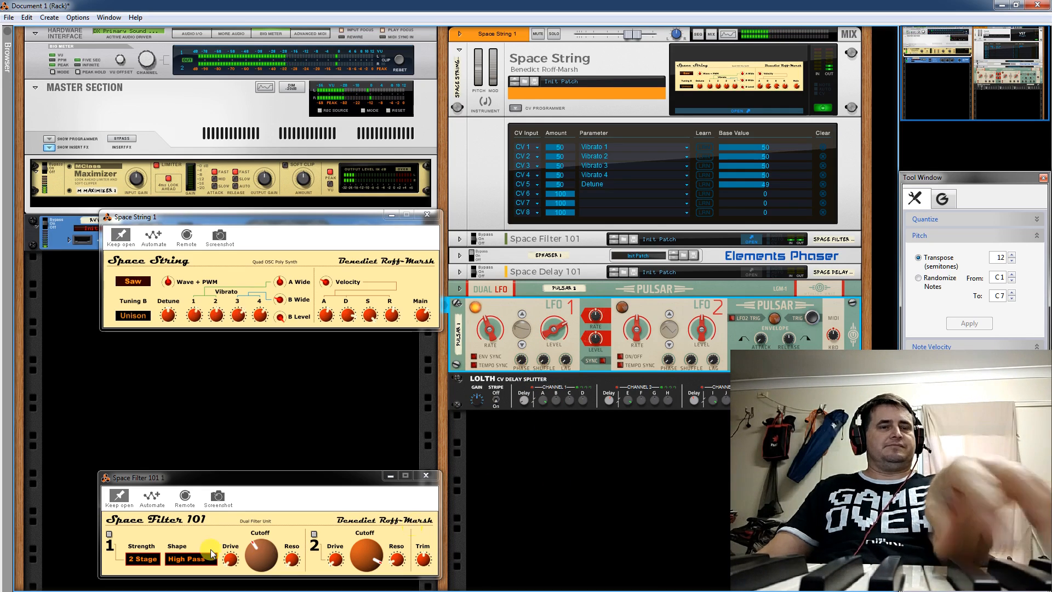
Step: Switch on both filter sections of Space Filter 101, and collapse the expanded Pulsar and LOLTH in the rack
{"action": "left_click", "coordinate": [109, 534]}
{"action": "left_click", "coordinate": [314, 534]}
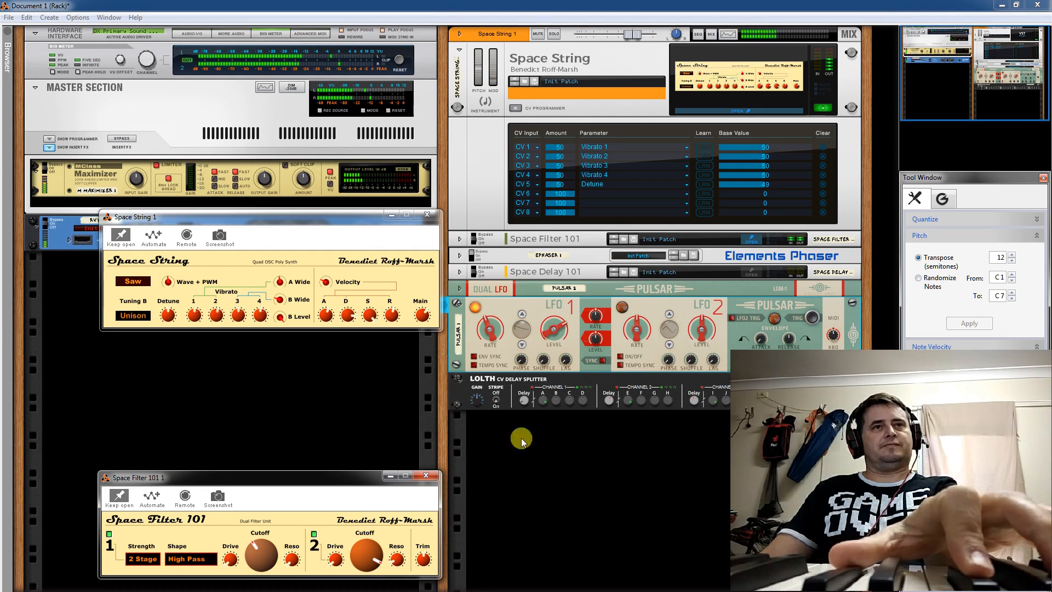
{"action": "left_click", "coordinate": [459, 305]}
{"action": "left_click", "coordinate": [461, 323]}
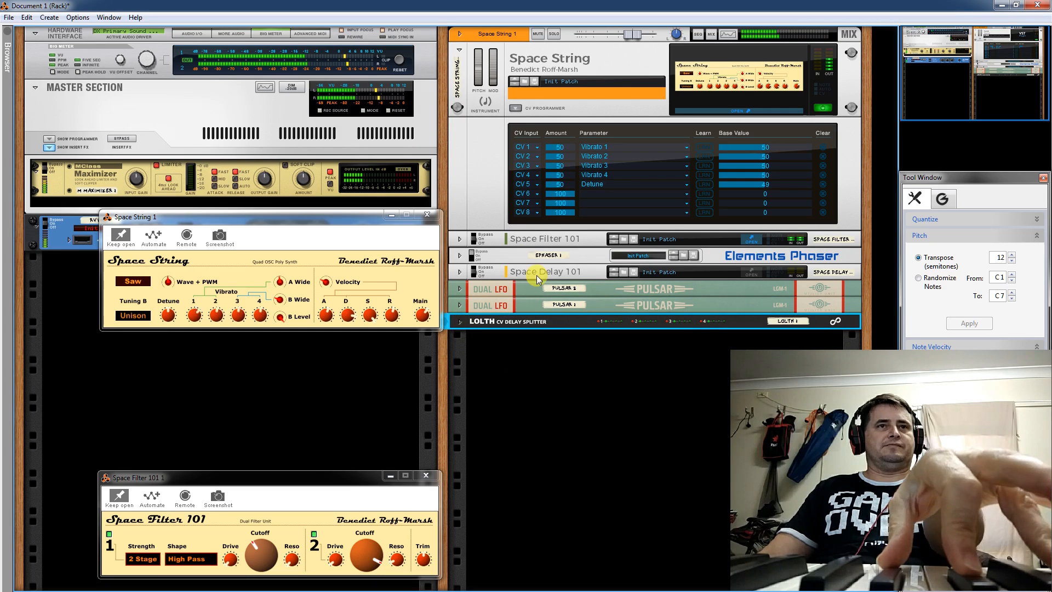
Step: Switch on Space Delay 101 with its interface open, and adjust the Wet and Regen of its second delay
{"action": "left_click", "coordinate": [756, 268]}
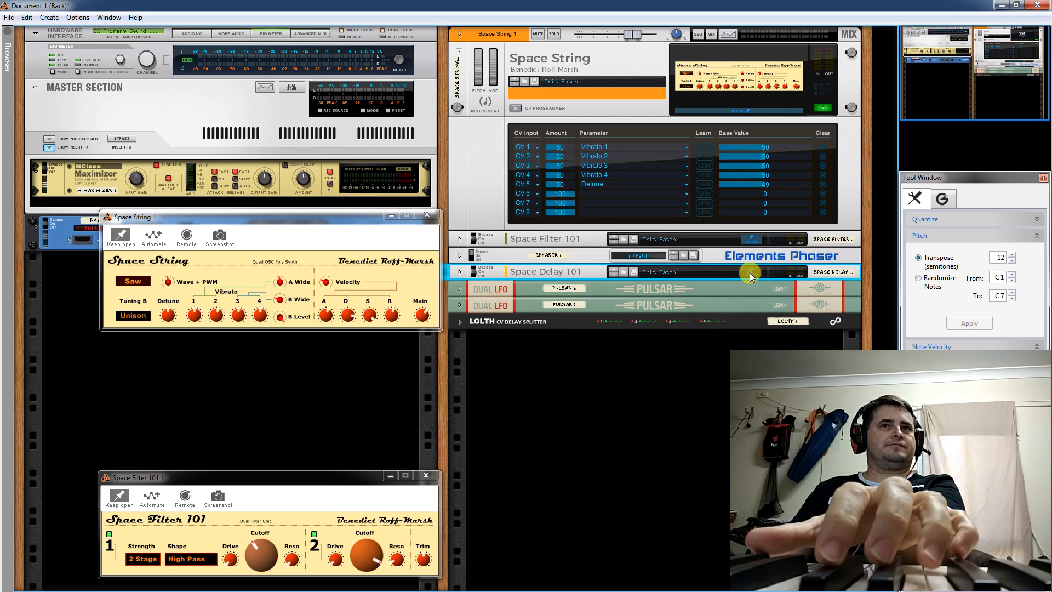
{"action": "left_click", "coordinate": [461, 270]}
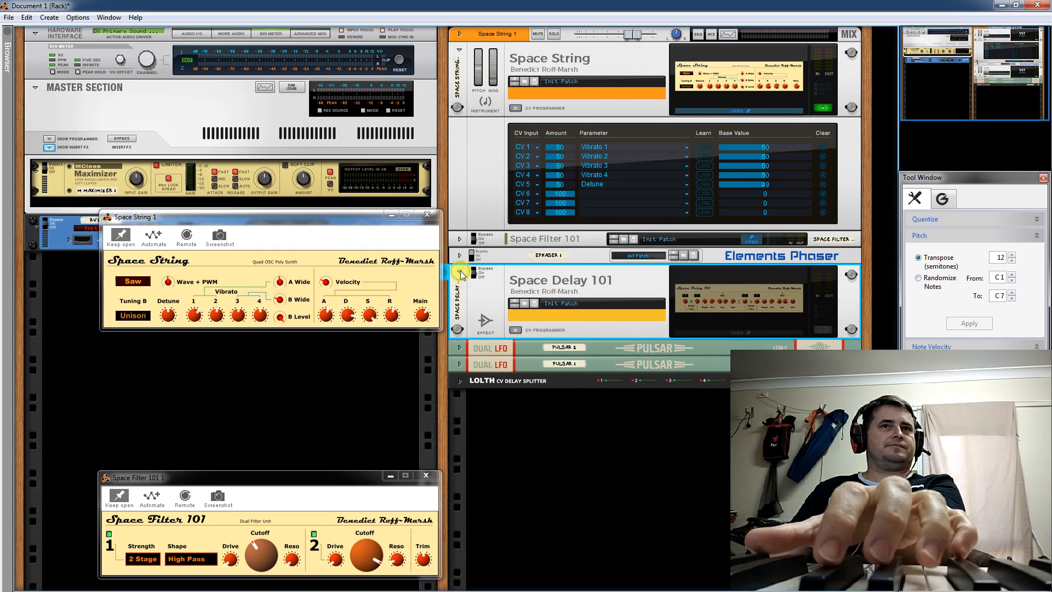
{"action": "left_click", "coordinate": [824, 332]}
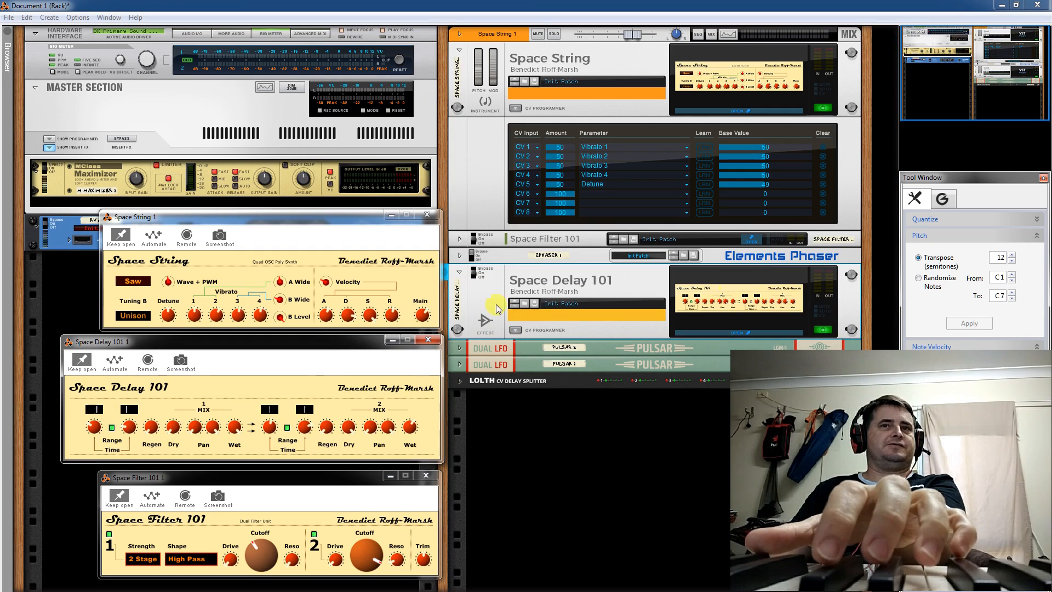
{"action": "left_click", "coordinate": [460, 271]}
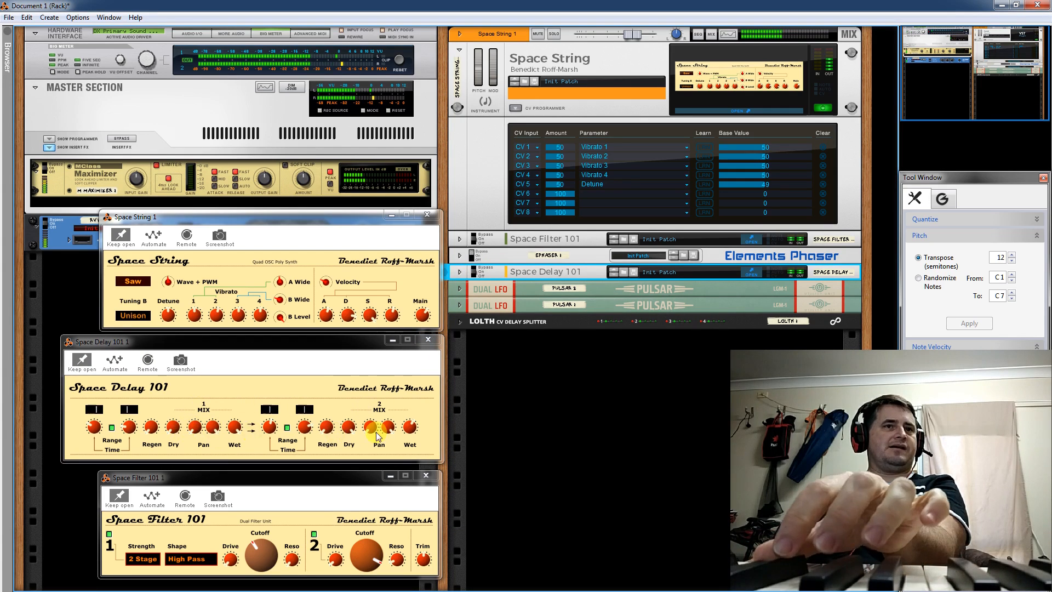
{"action": "left_click", "coordinate": [410, 431]}
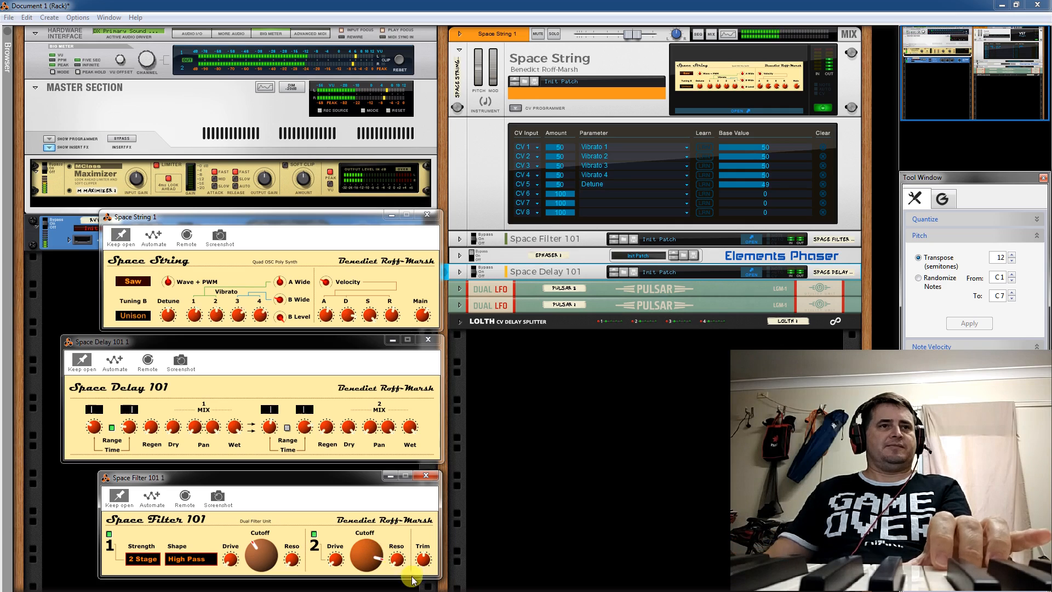
{"action": "left_click_drag", "start_coordinate": [328, 428], "coordinate": [336, 370]}
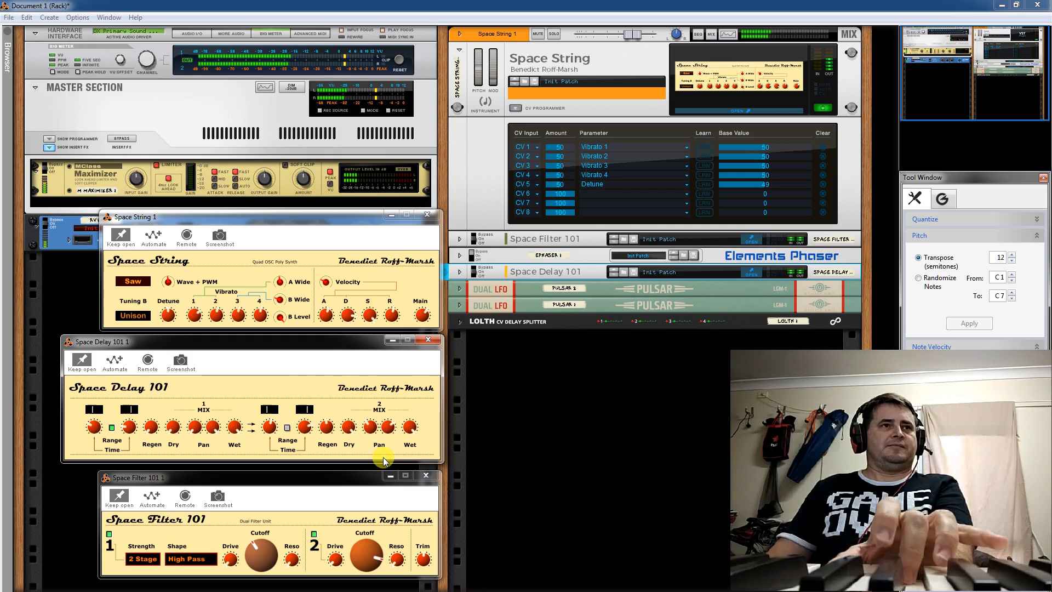
Step: Hide Space String's CV Programmer and enable the Elements Phaser
{"action": "left_click", "coordinate": [516, 107]}
{"action": "left_click", "coordinate": [516, 107]}
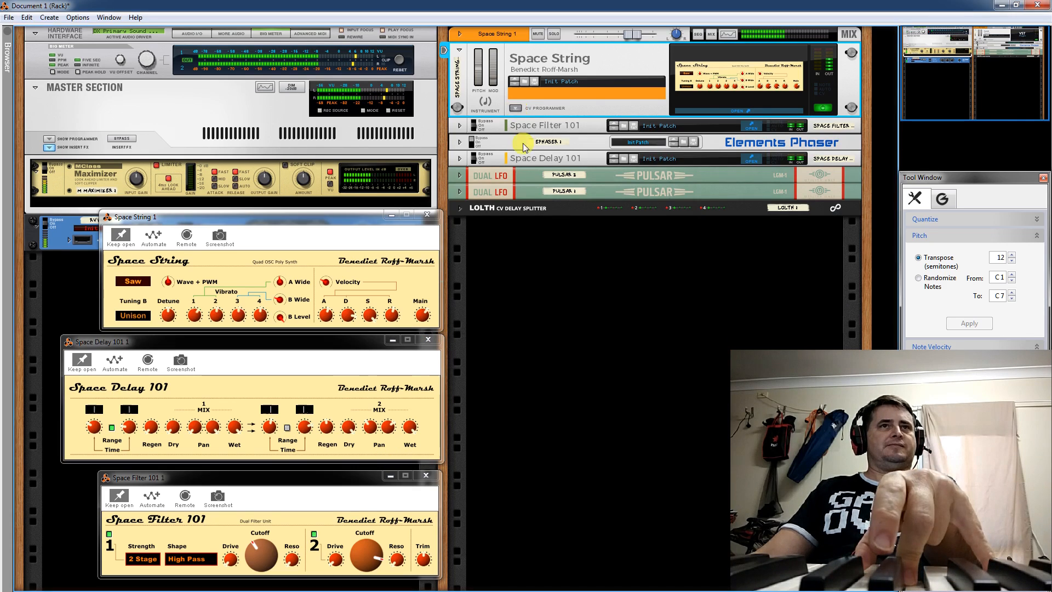
{"action": "left_click", "coordinate": [473, 142]}
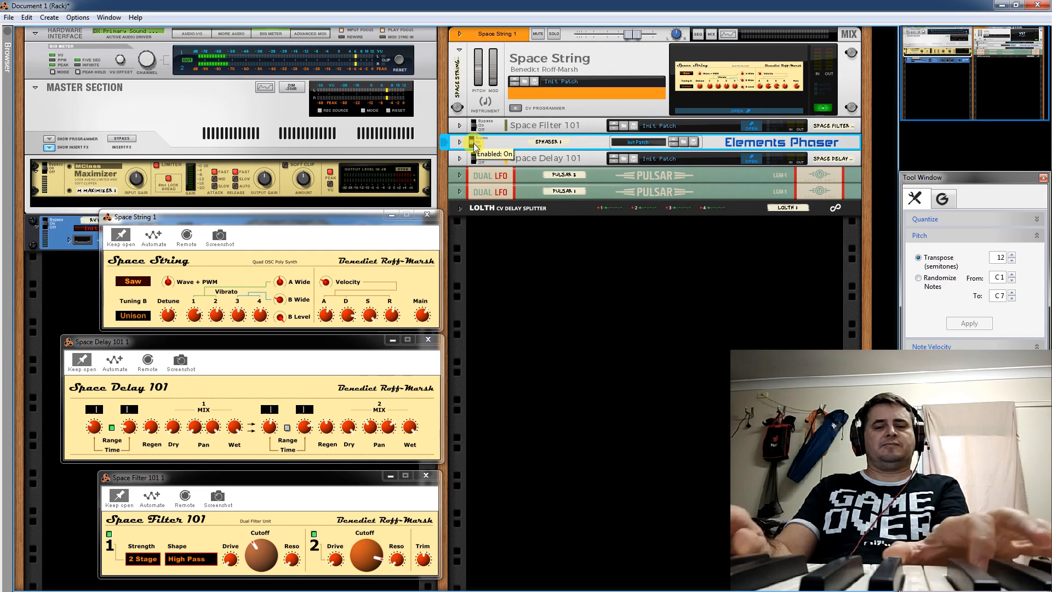